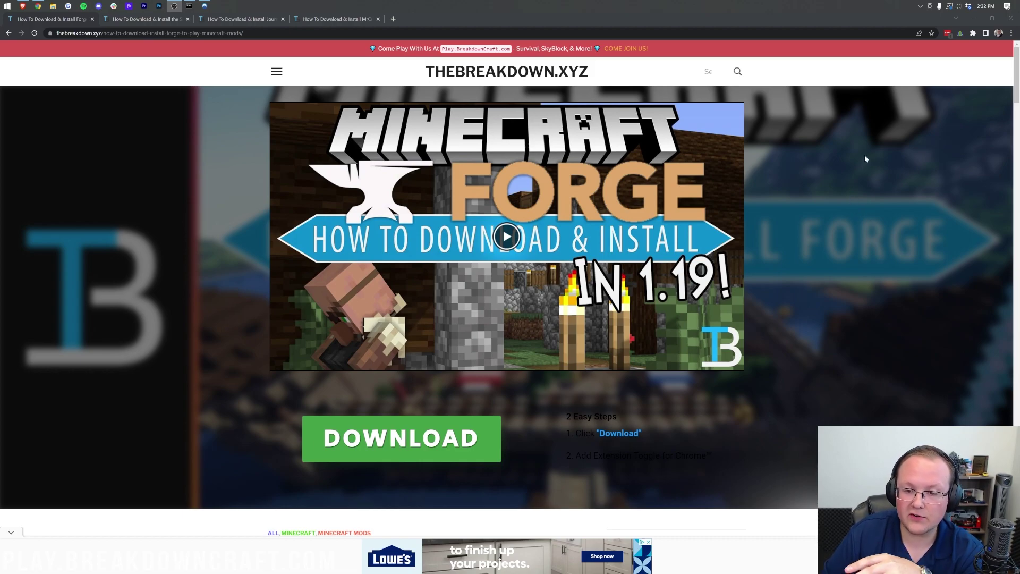
# Review Apex Hosting's latency, setup time, DDoS protection and support features, and open the game file selection on the server panel.
pyautogui.click(974, 18)
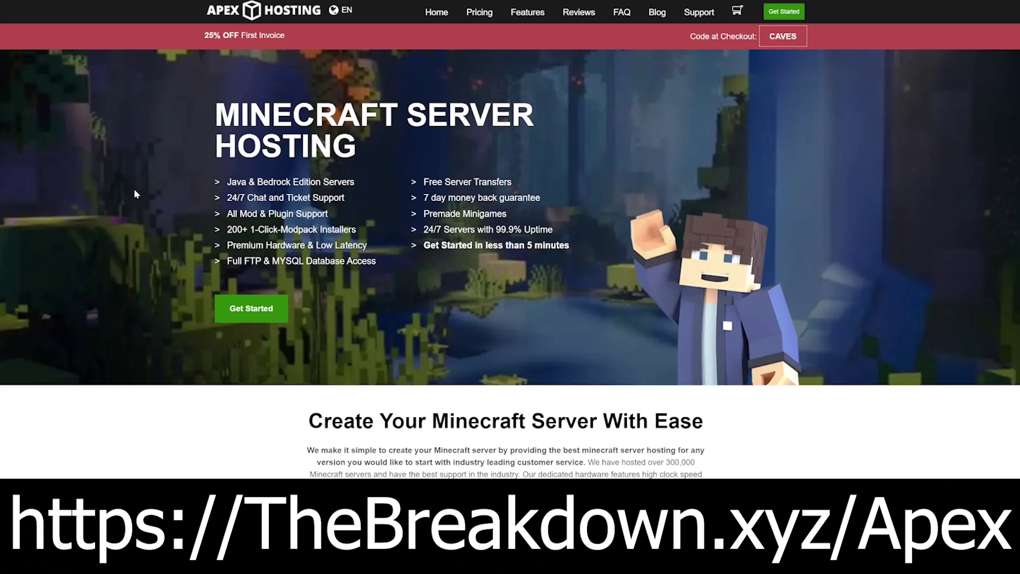
pyautogui.moveTo(226, 201); pyautogui.dragTo(366, 246)
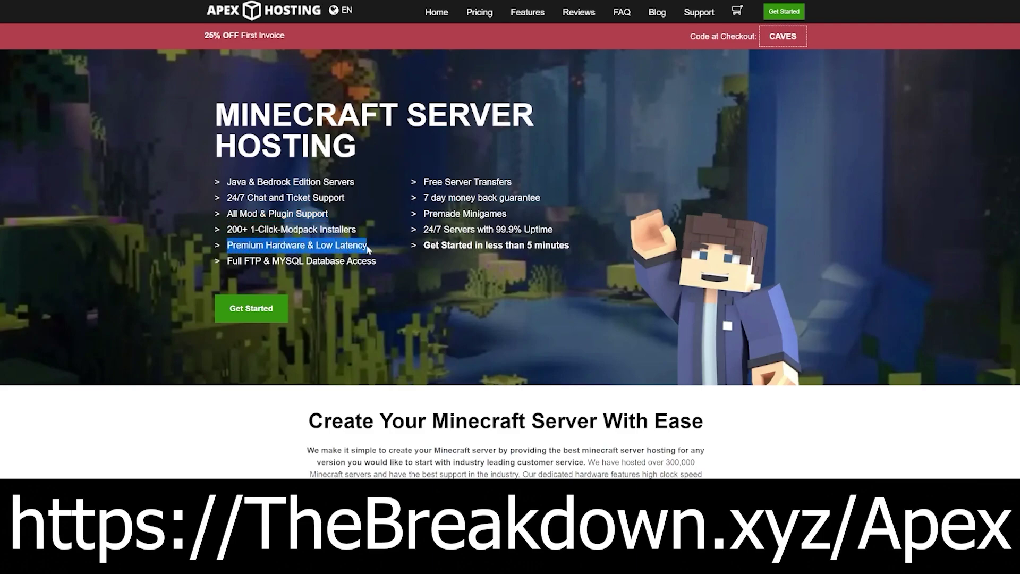
pyautogui.moveTo(424, 246); pyautogui.dragTo(569, 246)
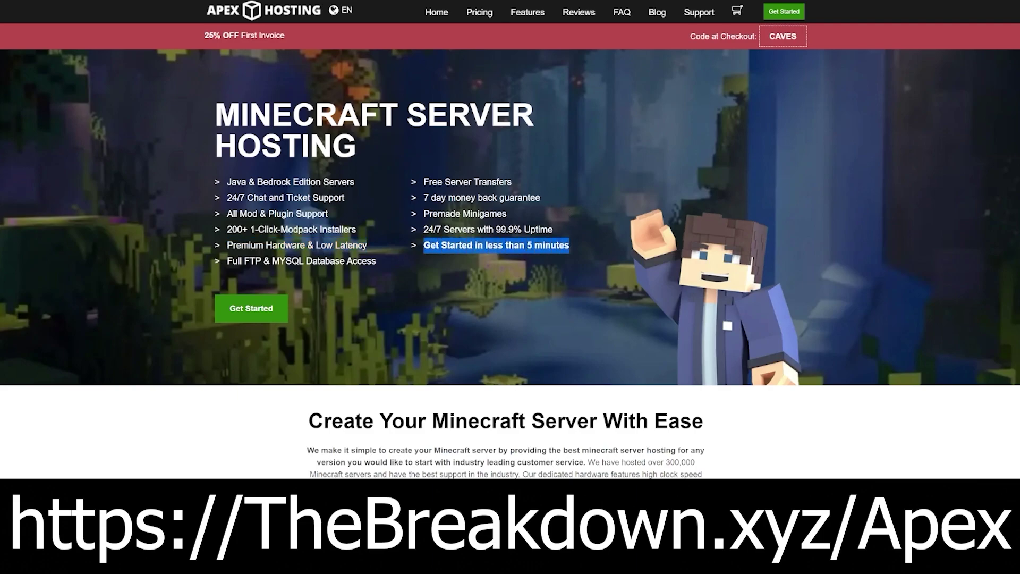
pyautogui.scroll(-6, 398, 260)
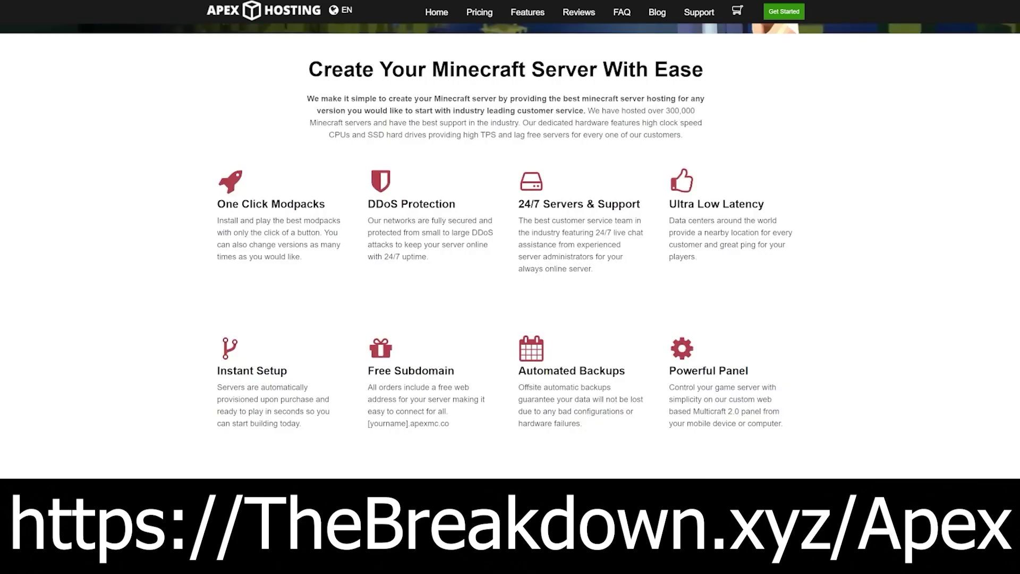
pyautogui.moveTo(368, 232); pyautogui.dragTo(394, 245)
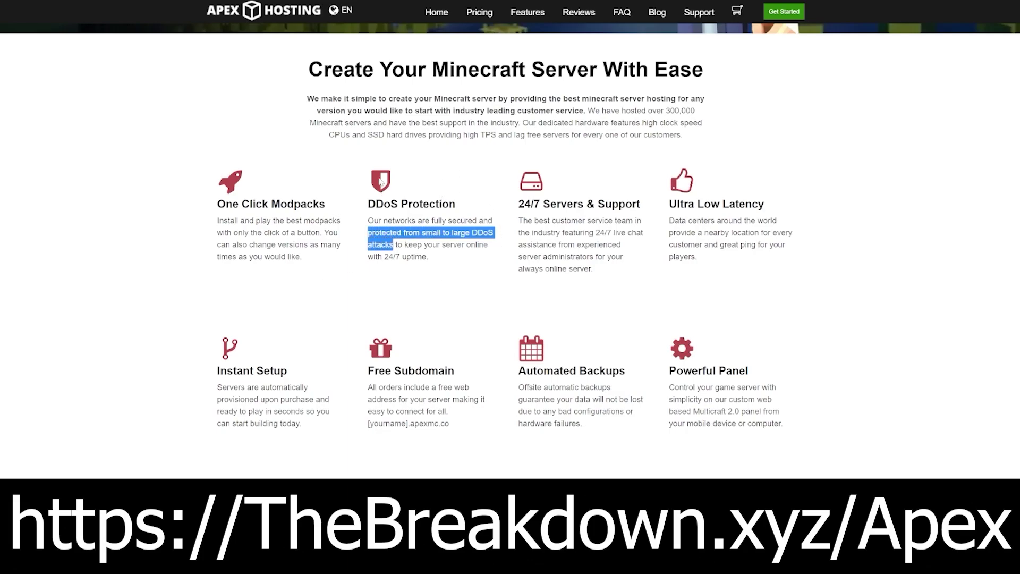
pyautogui.click(611, 304)
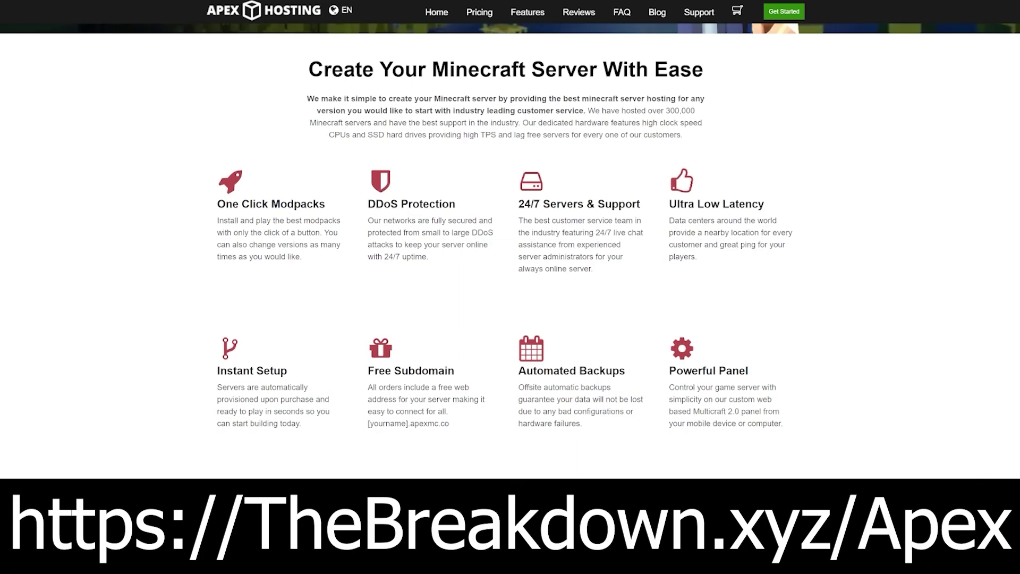
pyautogui.moveTo(596, 233); pyautogui.dragTo(556, 246)
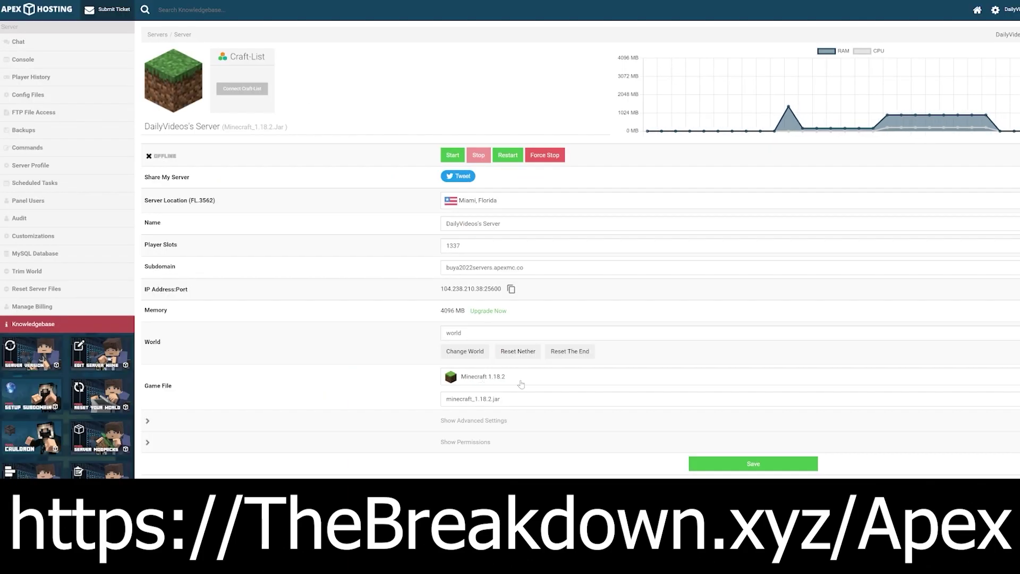
pyautogui.click(520, 382)
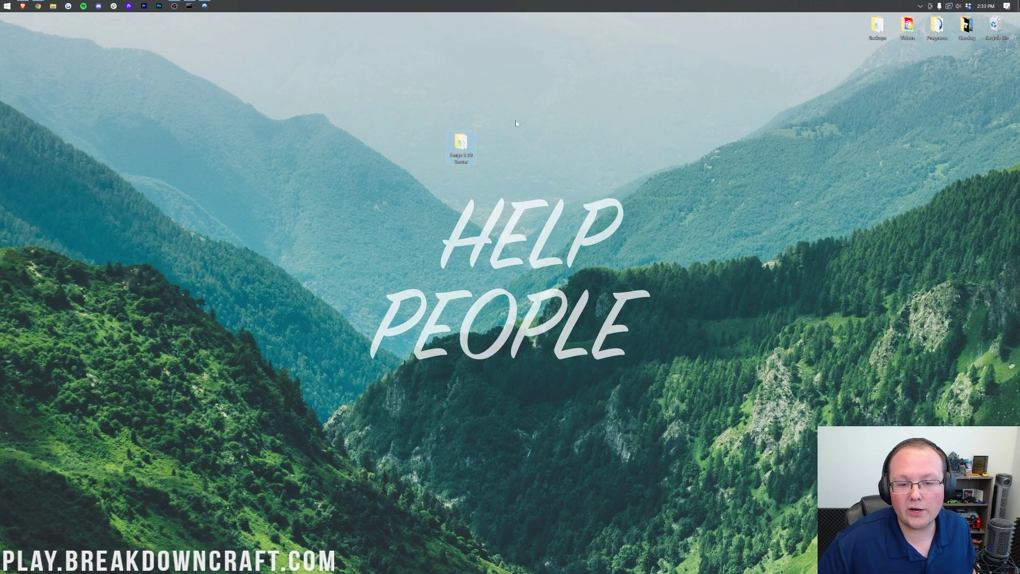
# Open the Minecraft Launcher, select the forge installation 1.19-forge-41.0.17, and minimize the launcher.
pyautogui.moveTo(461, 143); pyautogui.dragTo(489, 144)
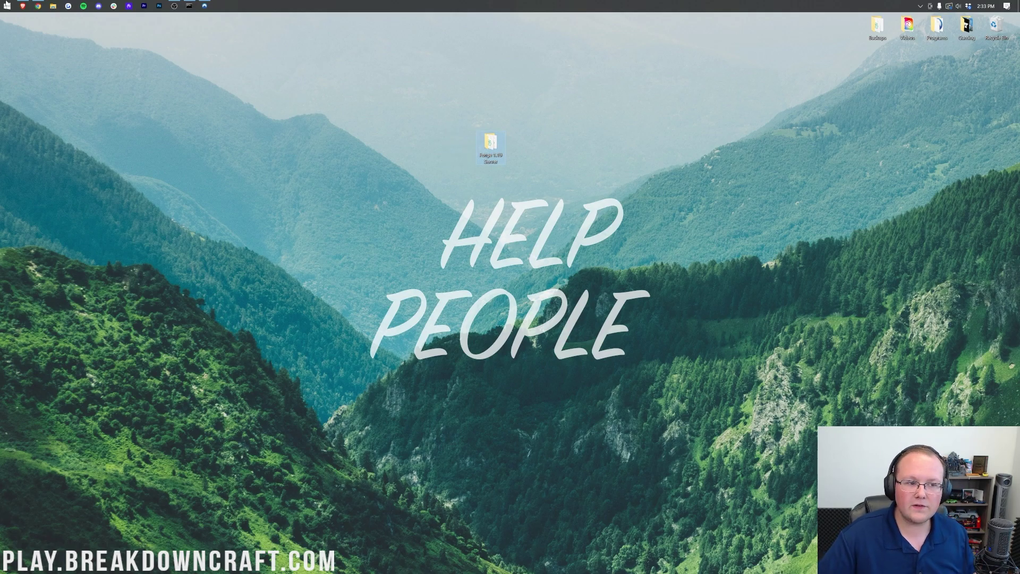
pyautogui.click(38, 6)
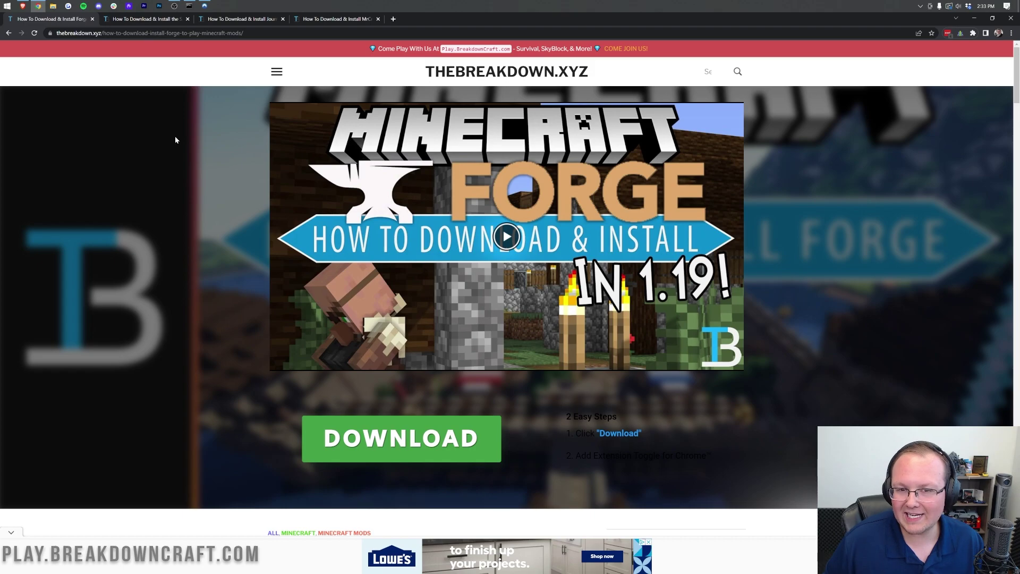
pyautogui.press('super')
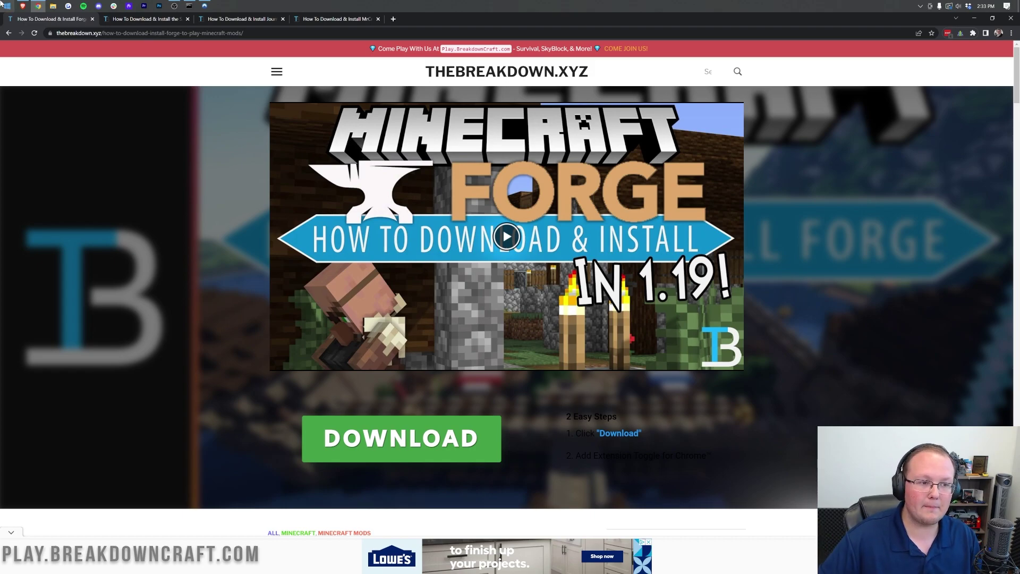
pyautogui.press('Escape')
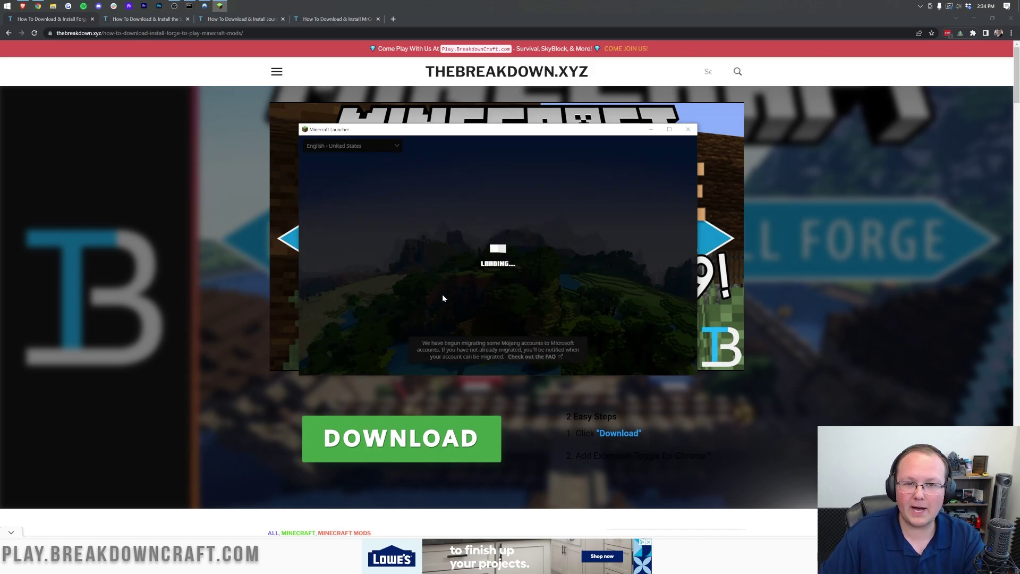
pyautogui.click(402, 326)
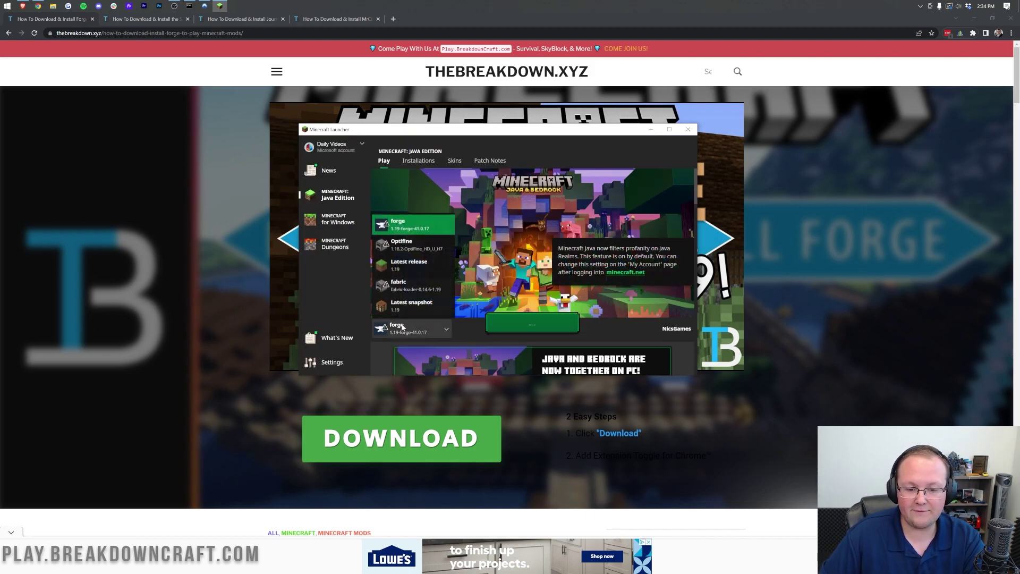
pyautogui.click(410, 228)
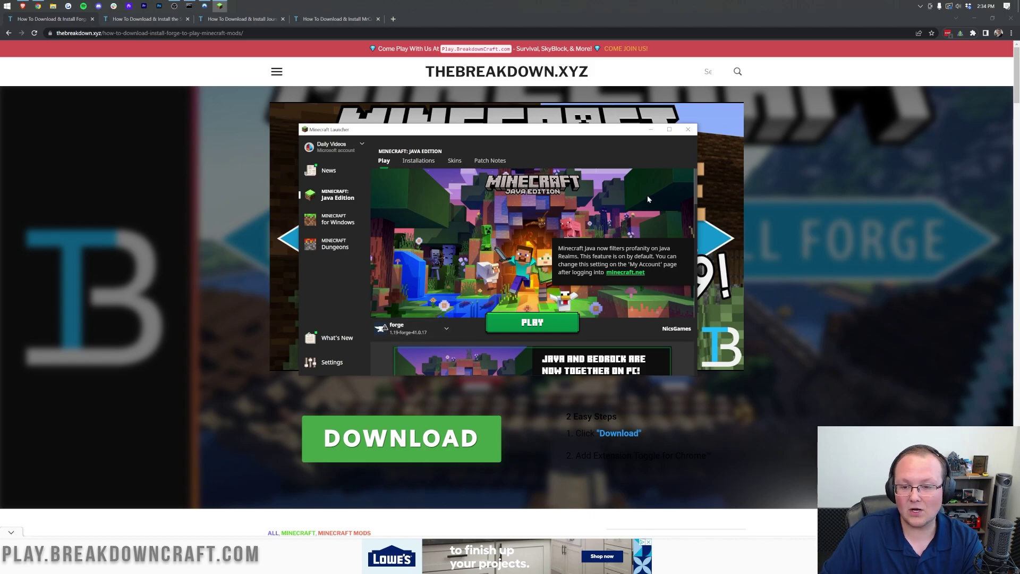
pyautogui.click(651, 129)
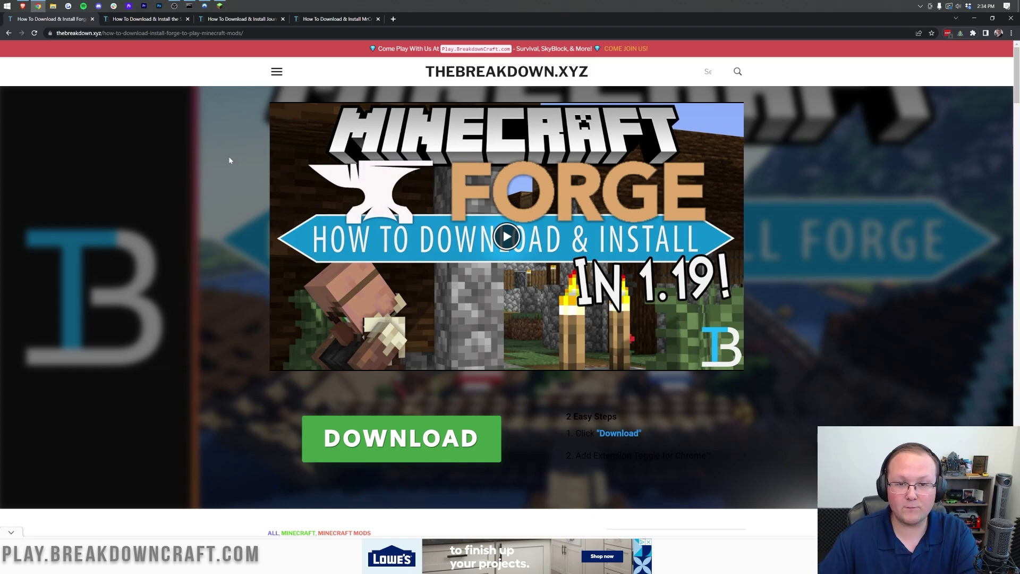
# Open the Spark mod's CurseForge page from its guide and download version 1.9.13 for Forge 1.19.
pyautogui.click(173, 19)
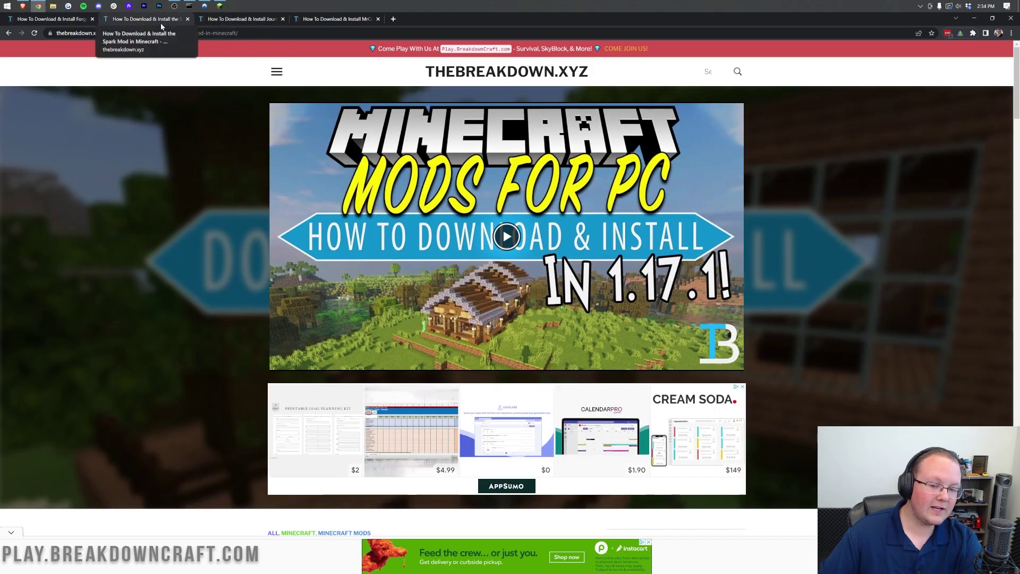
pyautogui.scroll(-5, 250, 192)
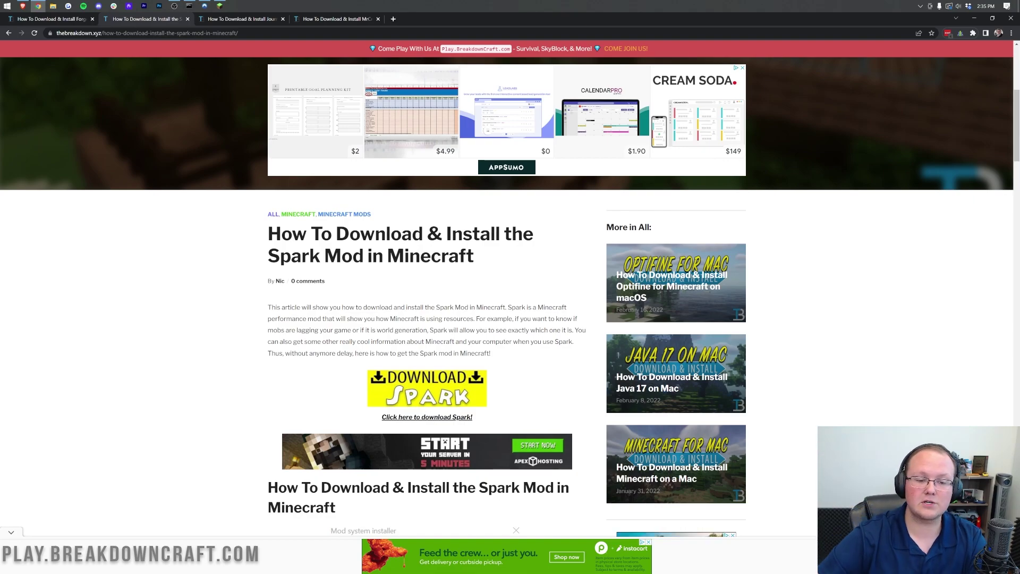
pyautogui.scroll(-2, 291, 568)
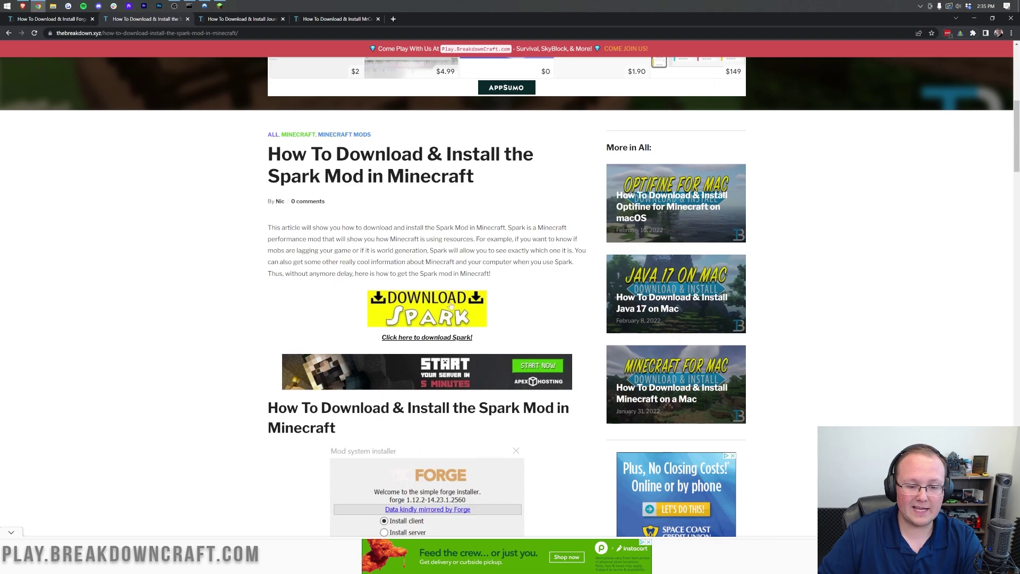
pyautogui.click(420, 304)
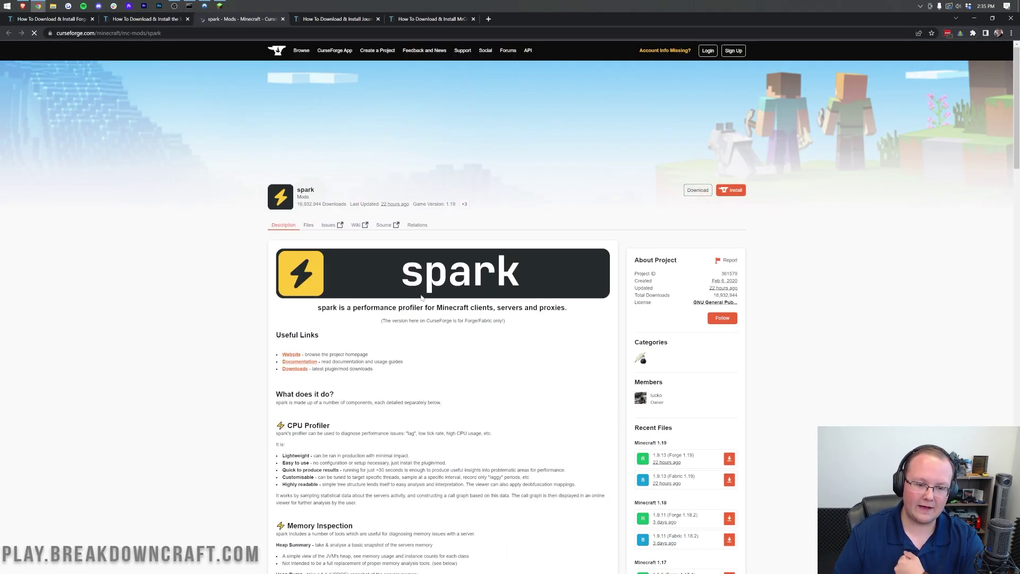
pyautogui.scroll(-6, 329, 307)
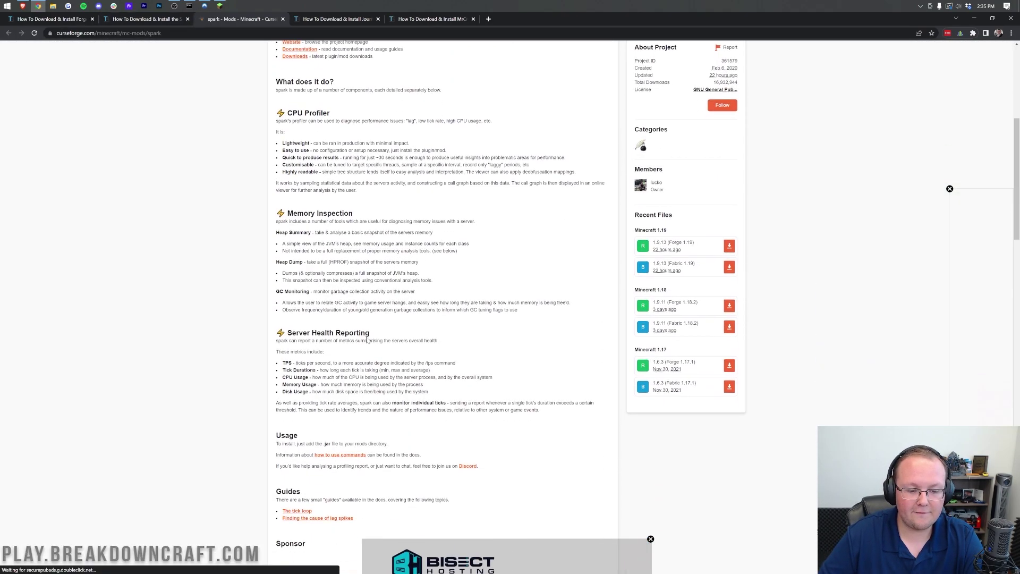
pyautogui.scroll(2, 329, 307)
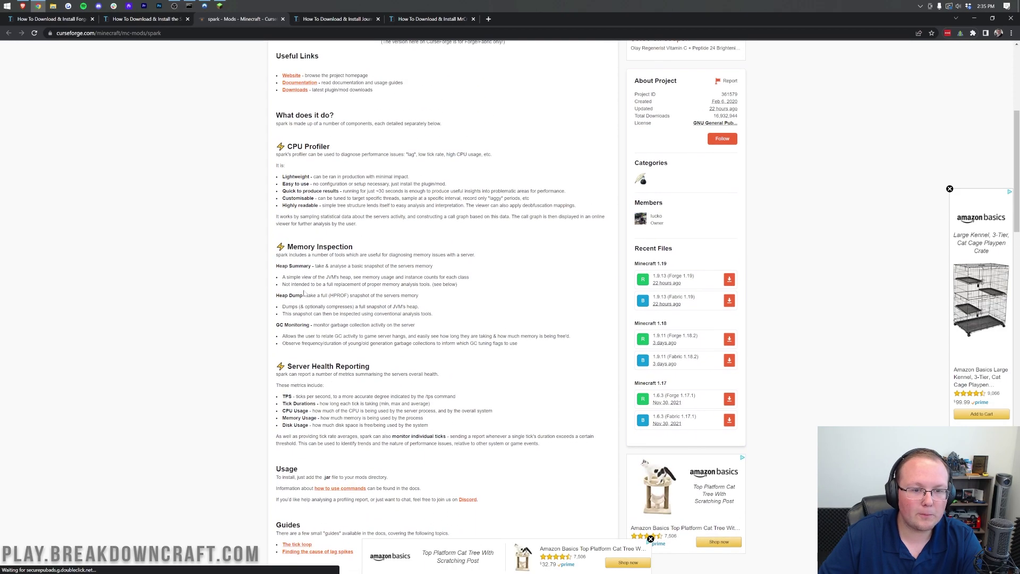
pyautogui.scroll(5, 470, 242)
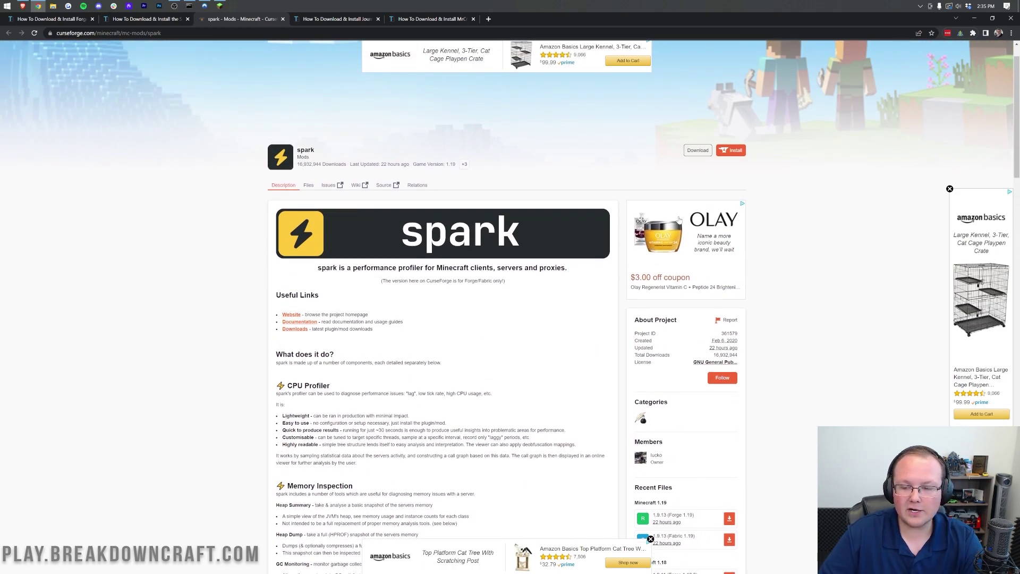
pyautogui.scroll(-5, 681, 184)
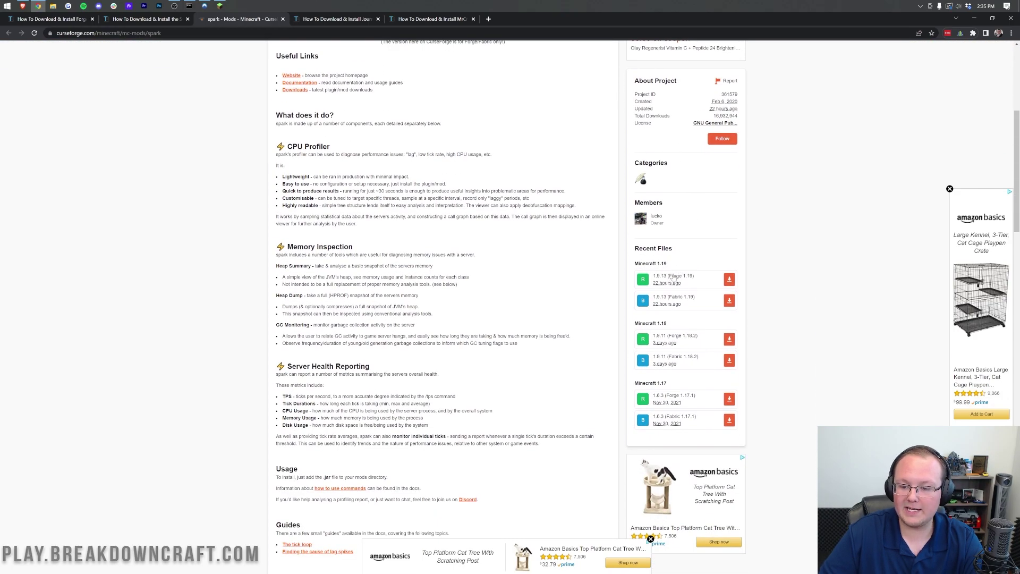
pyautogui.click(733, 281)
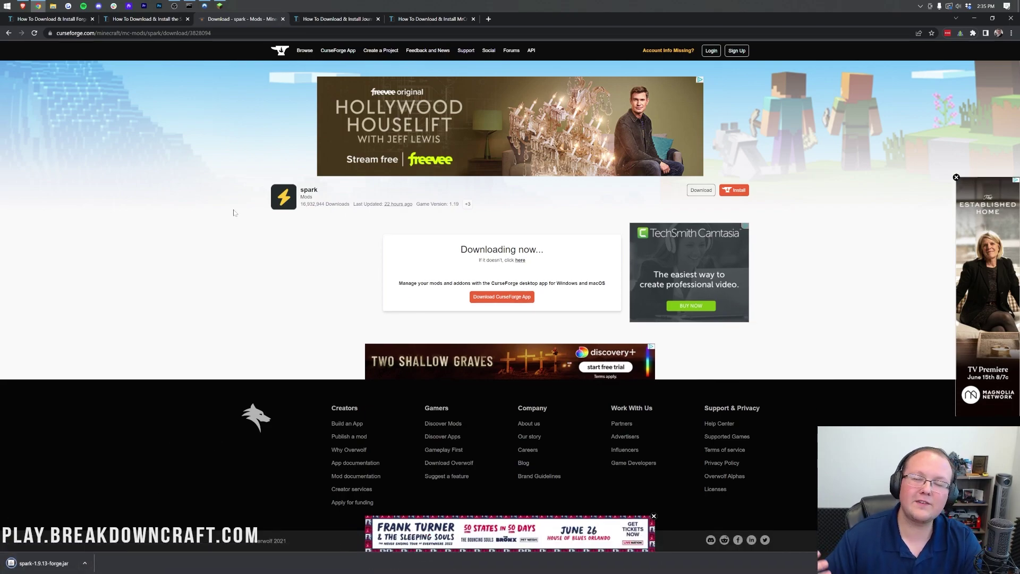
# Open JourneyMap's CurseForge page from its guide and download the release file for Minecraft 1.19.
pyautogui.click(351, 19)
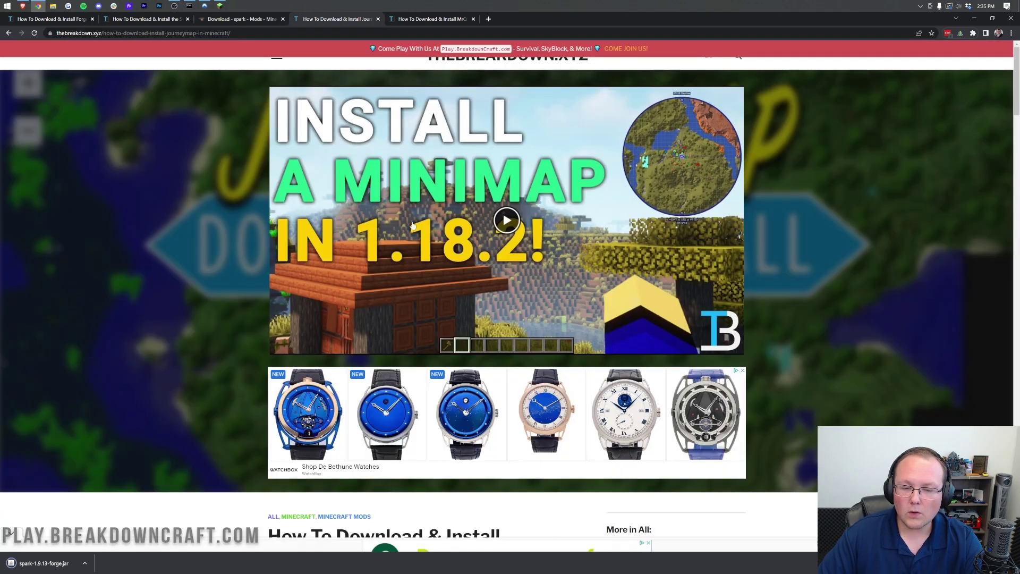
pyautogui.scroll(-6, 417, 255)
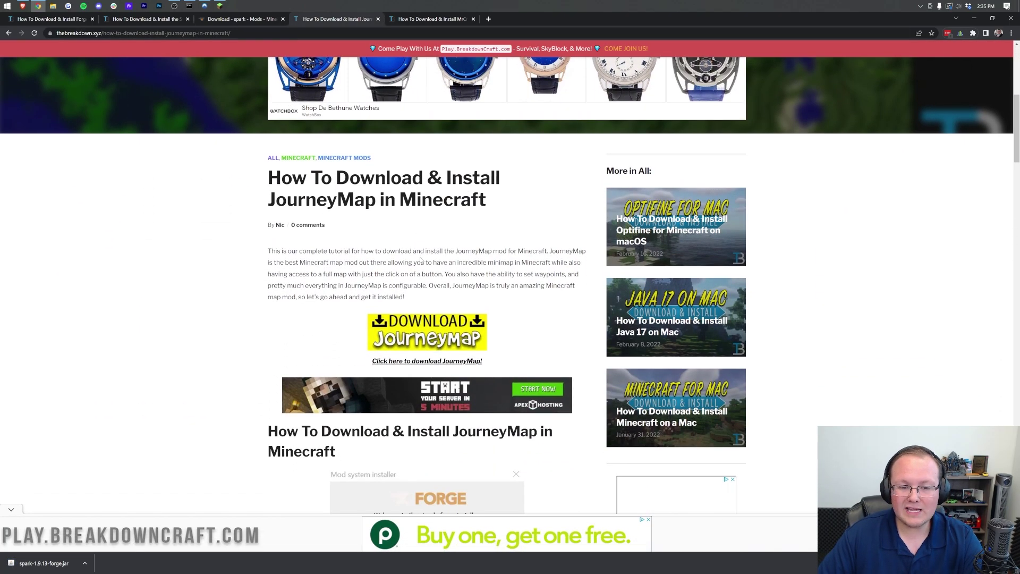
pyautogui.scroll(-2, 419, 259)
pyautogui.click(427, 313)
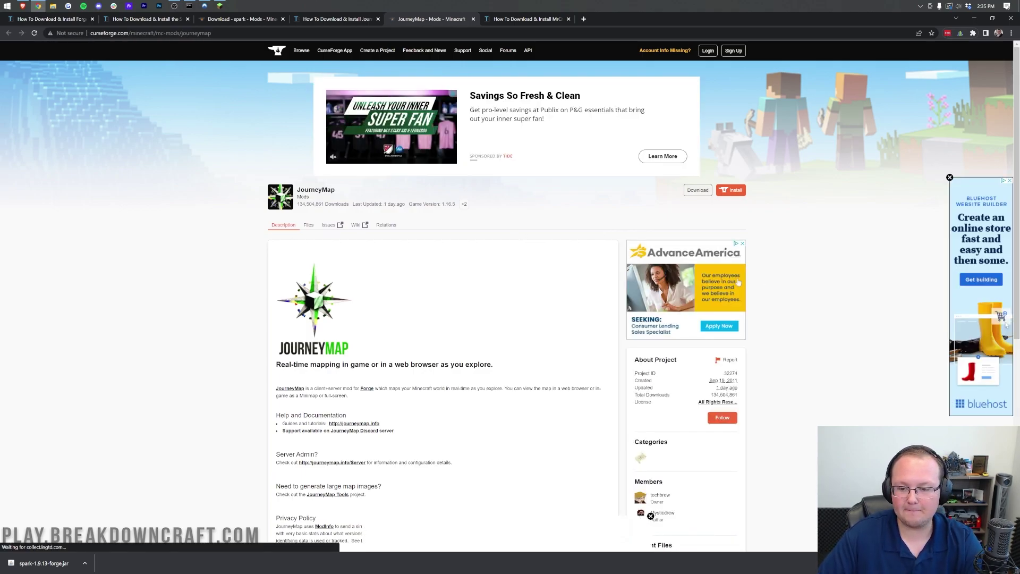
pyautogui.scroll(-5, 579, 263)
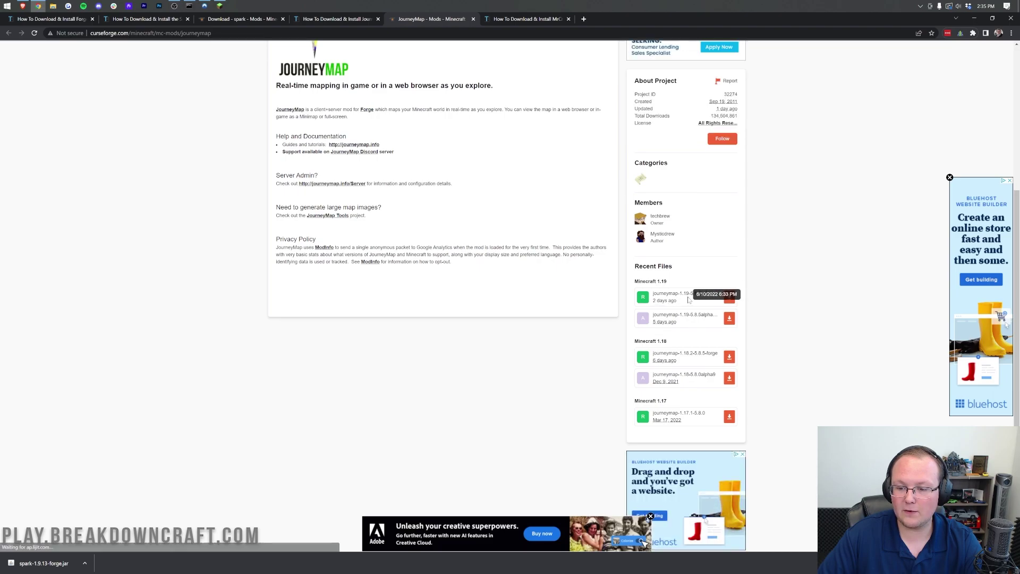
pyautogui.click(729, 298)
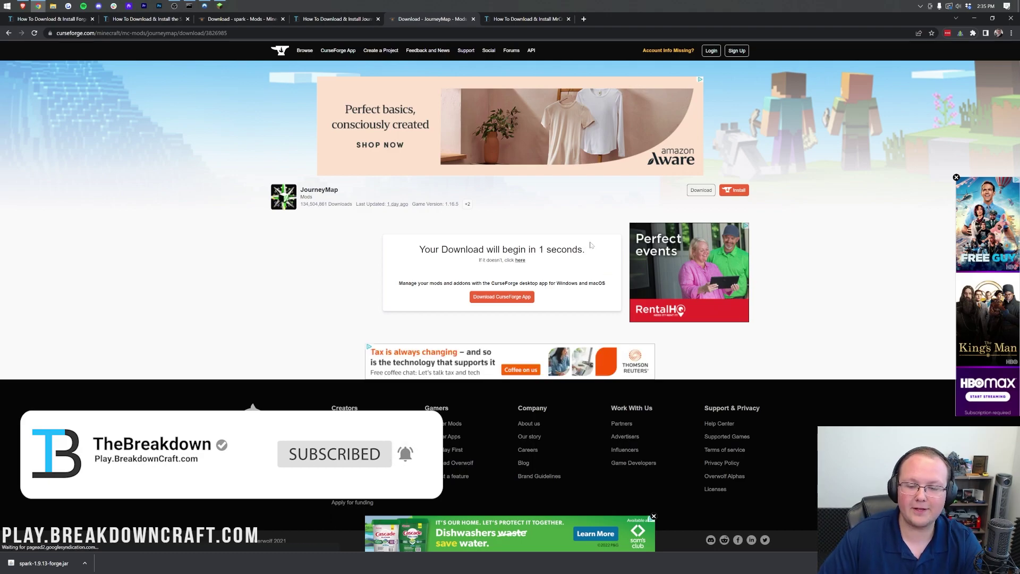
# Download MrCrayfish's Furniture Mod 7.0.0-pre30 for Minecraft 1.19 from CurseForge through its guide, and minimize the browser.
pyautogui.click(534, 21)
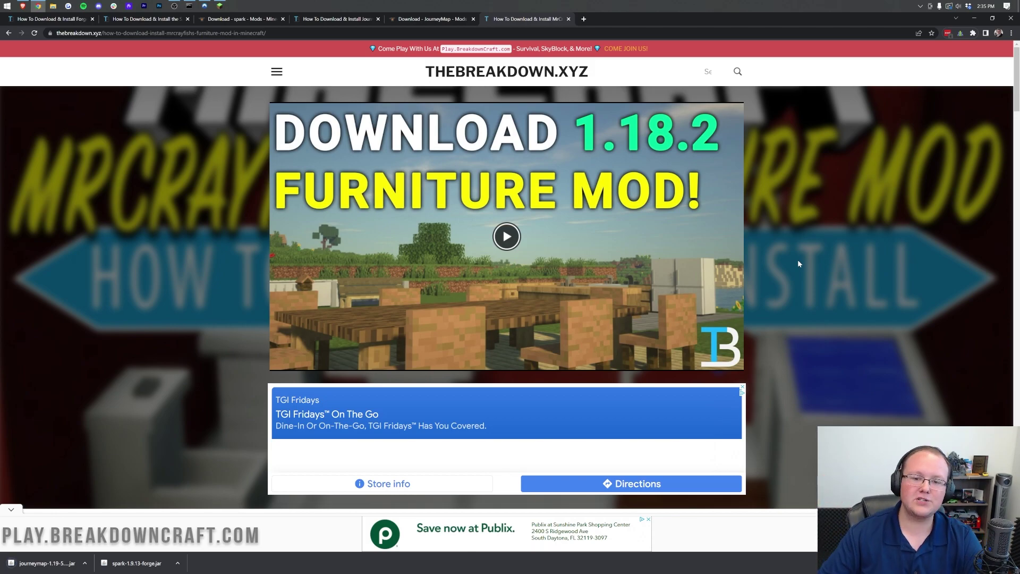
pyautogui.scroll(-3, 800, 255)
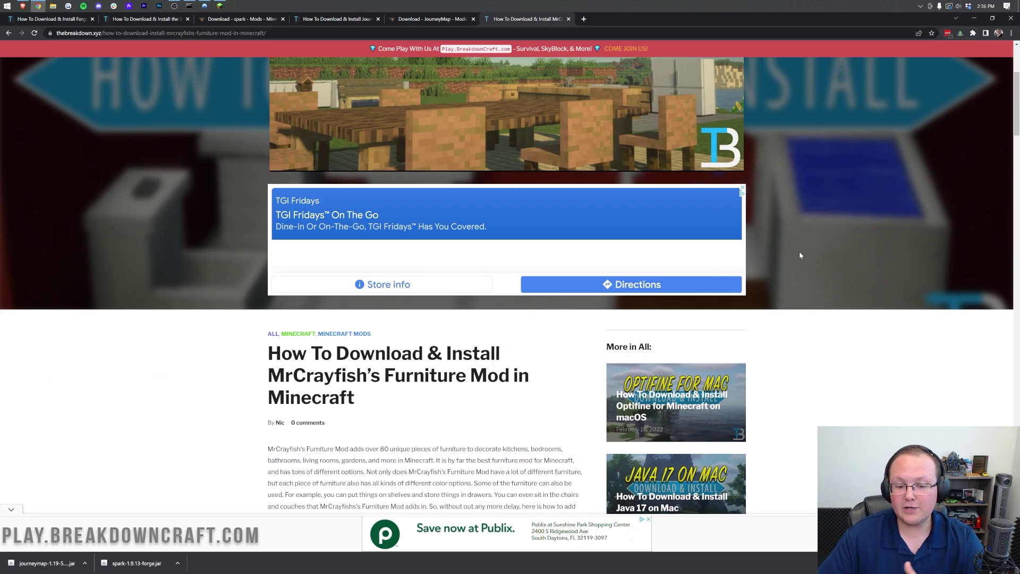
pyautogui.scroll(-5, 799, 250)
pyautogui.click(418, 246)
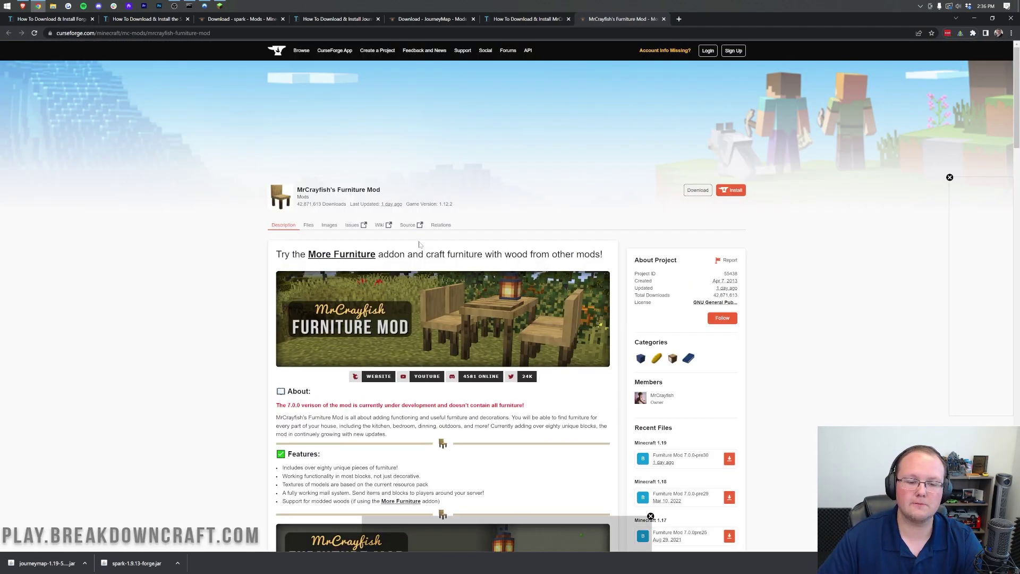
pyautogui.scroll(-5, 731, 196)
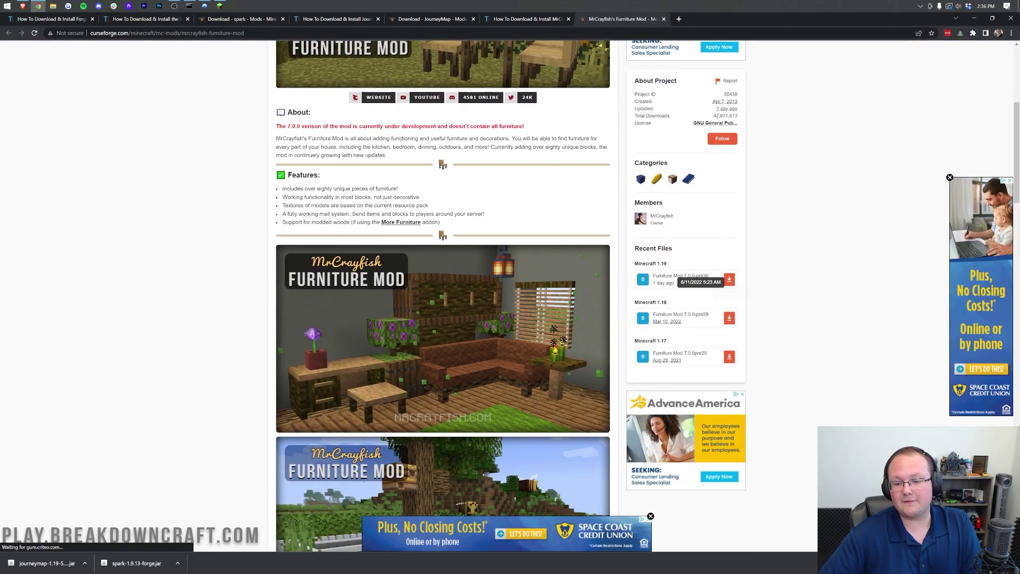
pyautogui.click(729, 280)
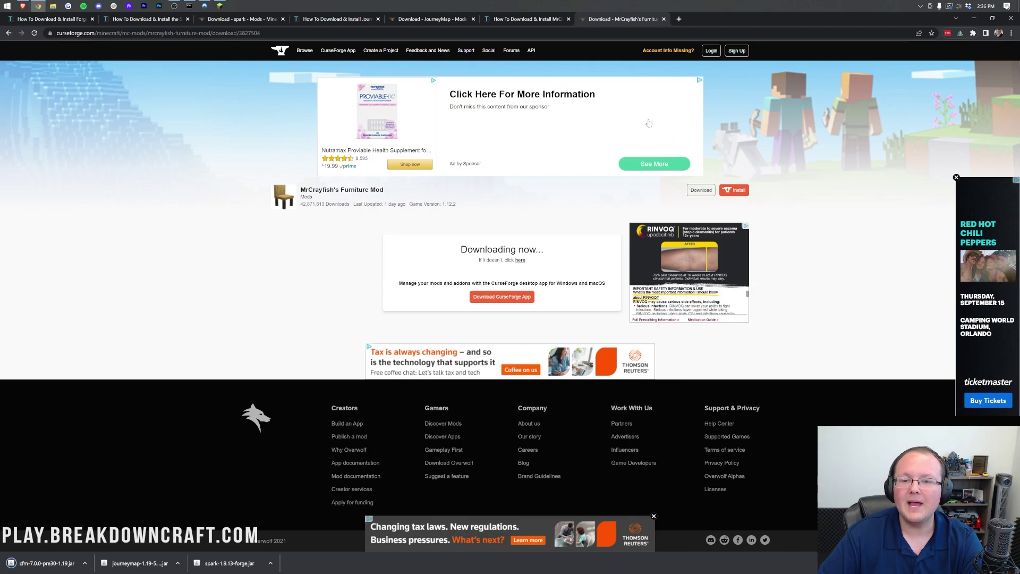
pyautogui.click(974, 19)
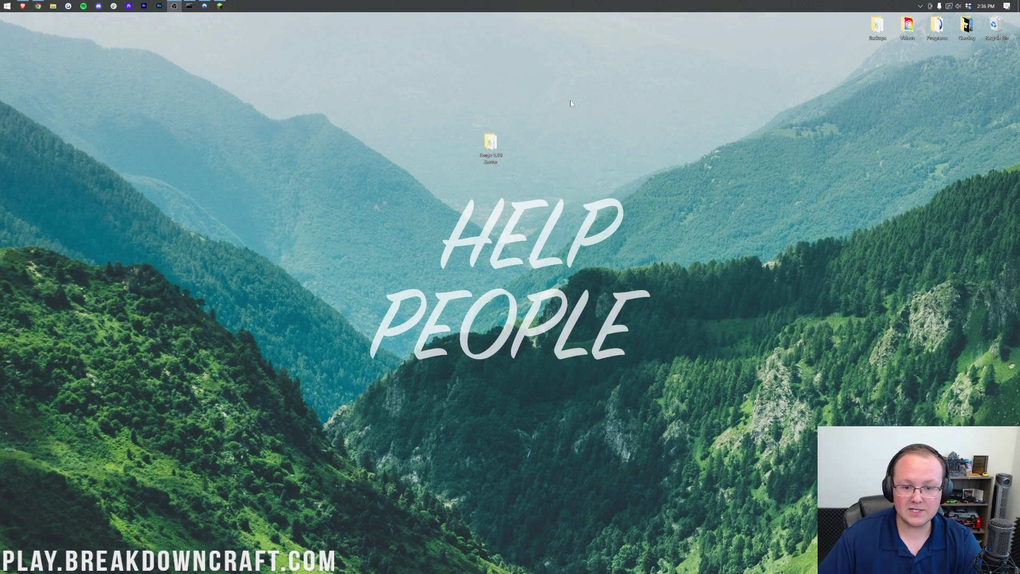
# Open the forge installation's game folder from the Minecraft Launcher and move its existing mods folder to the Recycle Bin.
pyautogui.click(219, 6)
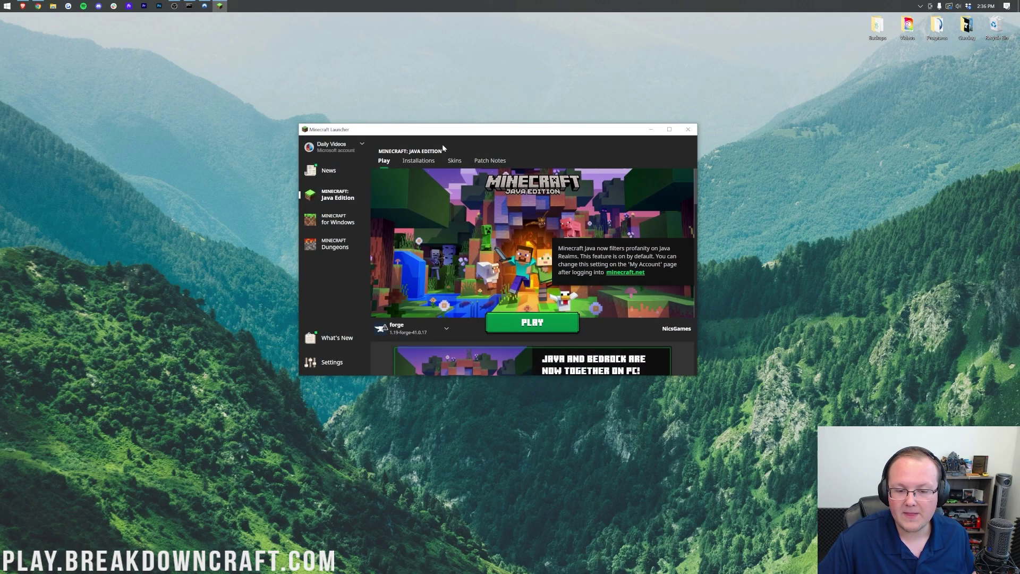
pyautogui.click(418, 162)
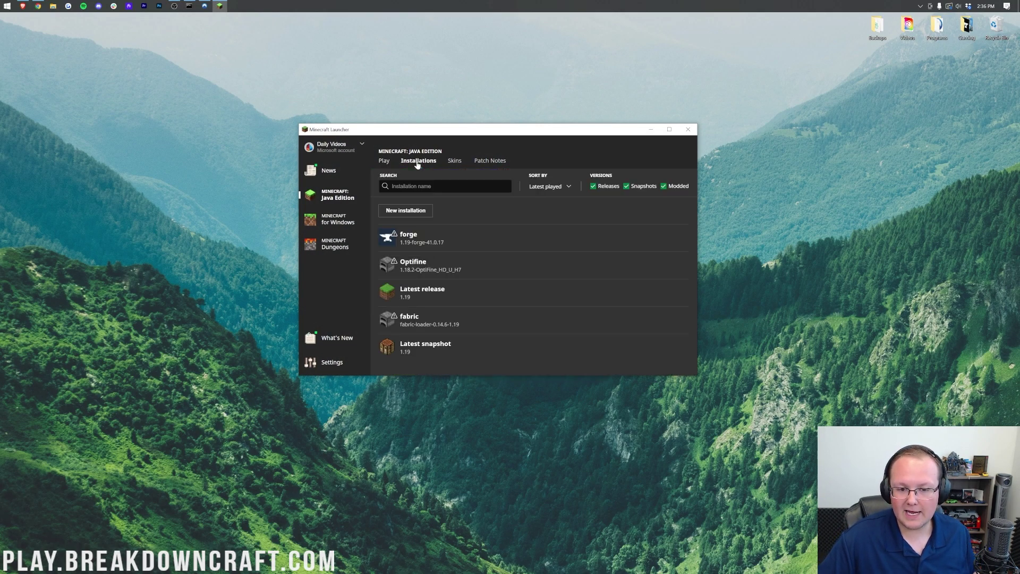
pyautogui.moveTo(463, 239)
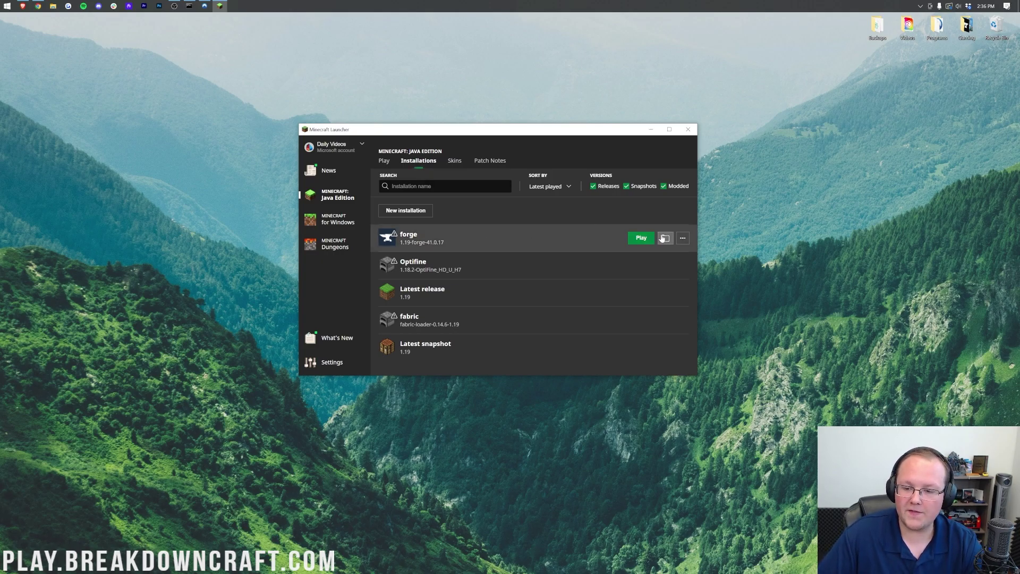
pyautogui.click(665, 238)
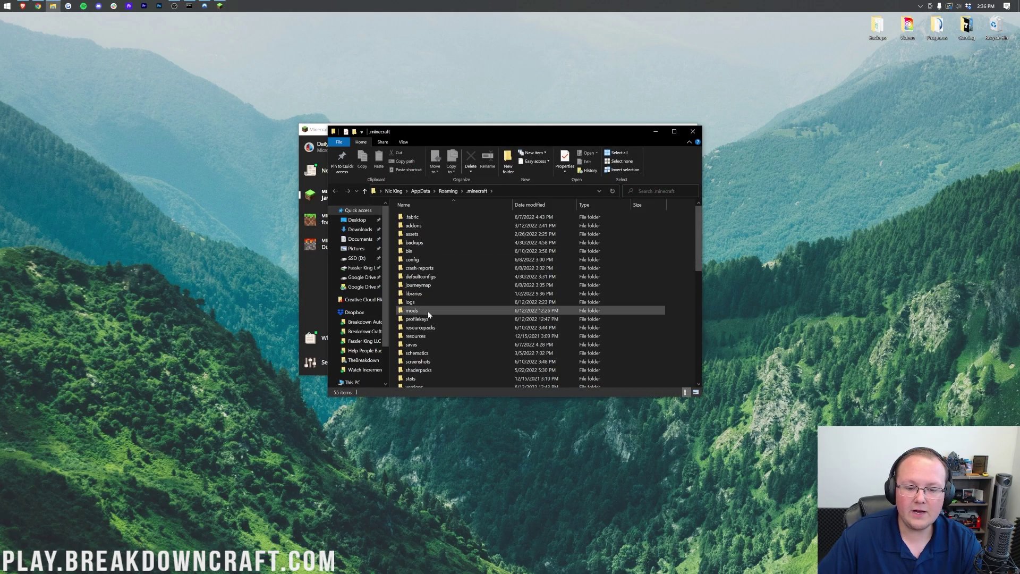
pyautogui.moveTo(444, 311); pyautogui.dragTo(994, 30)
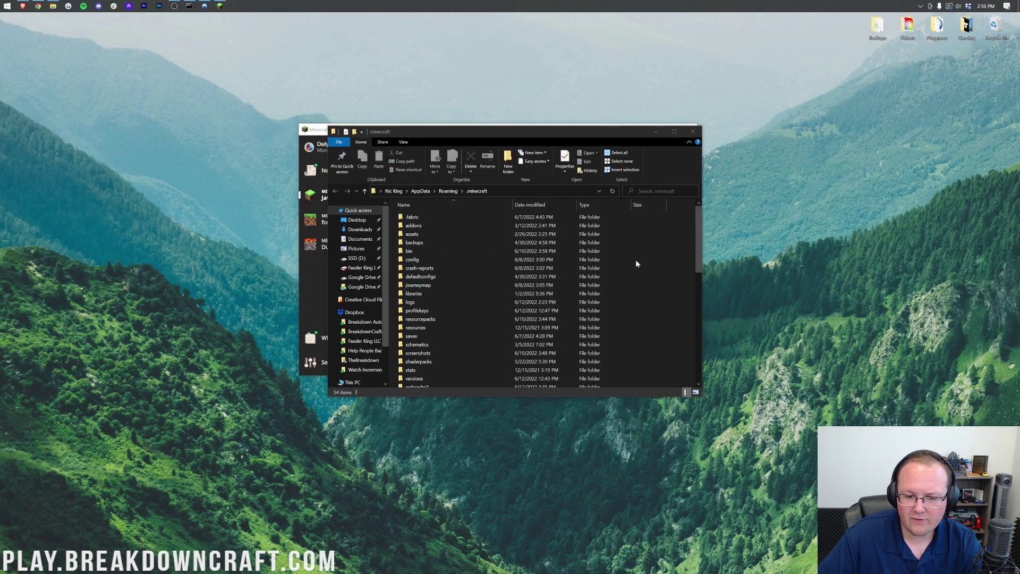
# Create a new folder named mods inside the .minecraft folder and open it.
pyautogui.rightClick(394, 225)
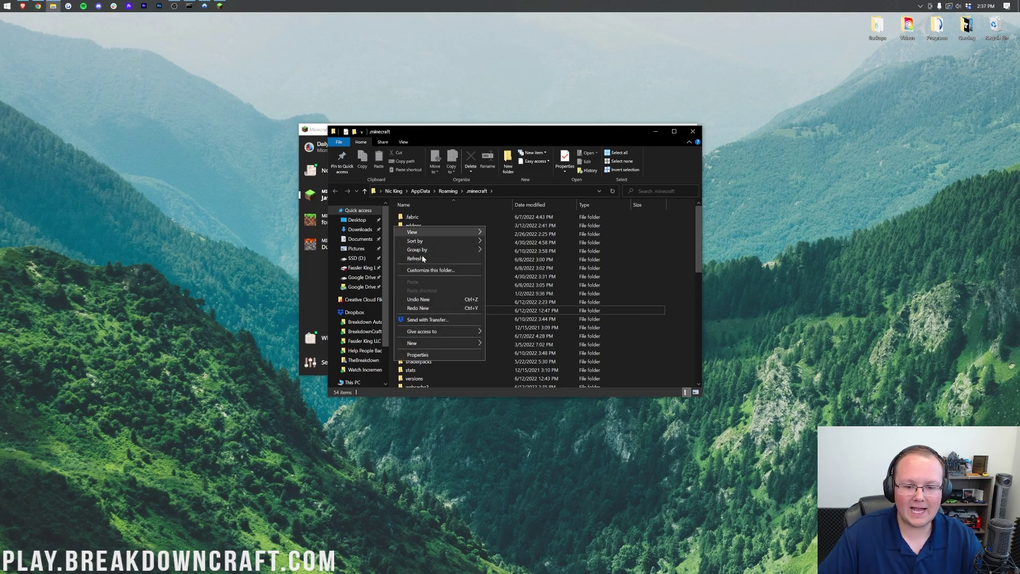
pyautogui.moveTo(448, 343)
pyautogui.click(510, 344)
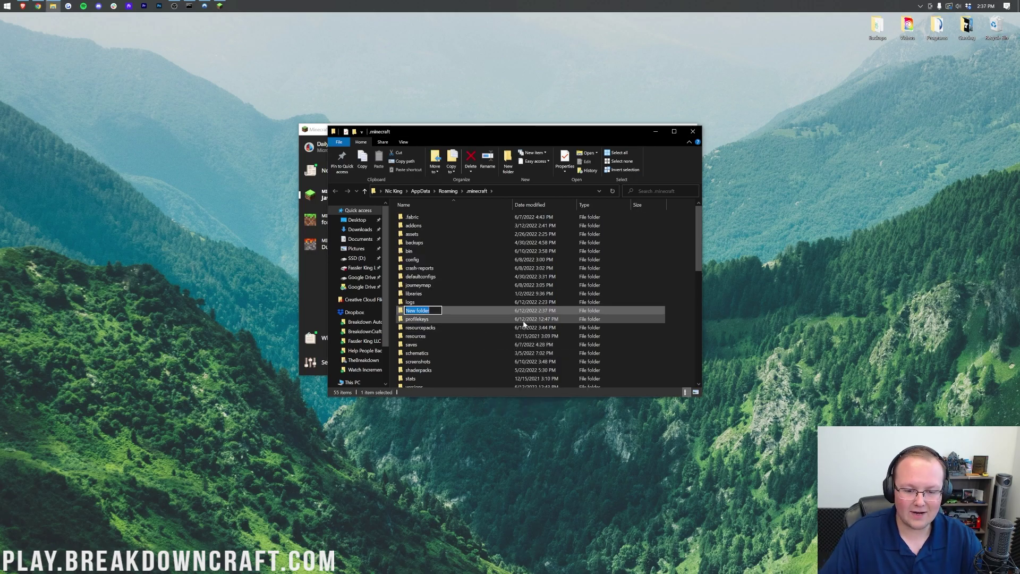
pyautogui.write('mods')
pyautogui.press('Return')
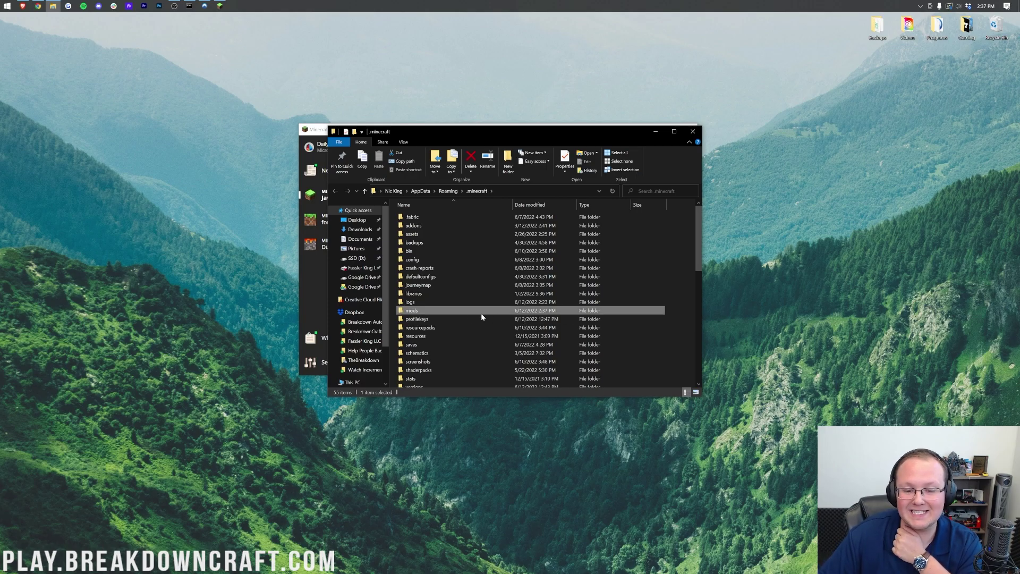
pyautogui.doubleClick(454, 310)
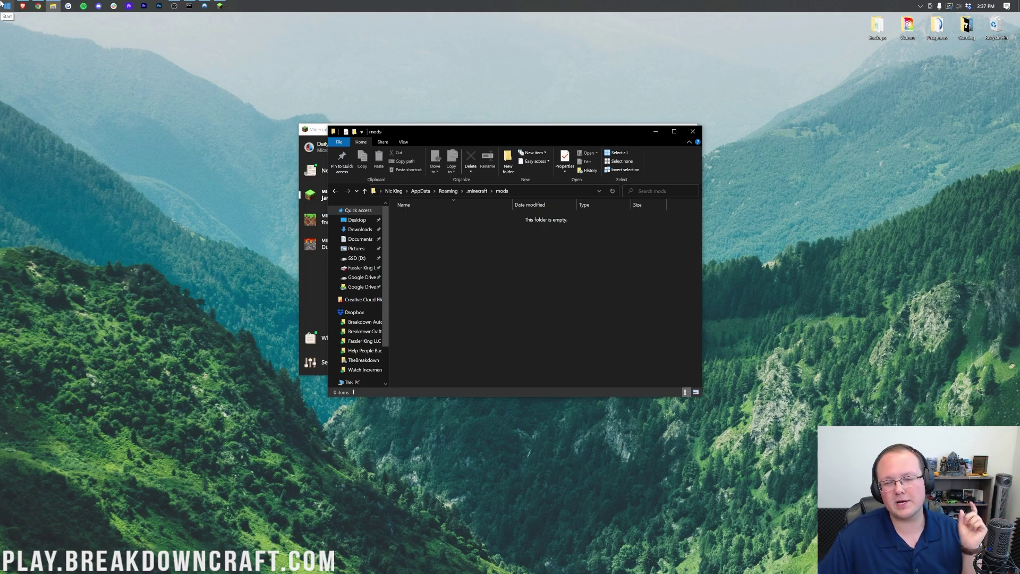
# Move the furniture mod, JourneyMap and Spark jar files from Downloads to the desktop, and close the Downloads window.
pyautogui.click(1, 3)
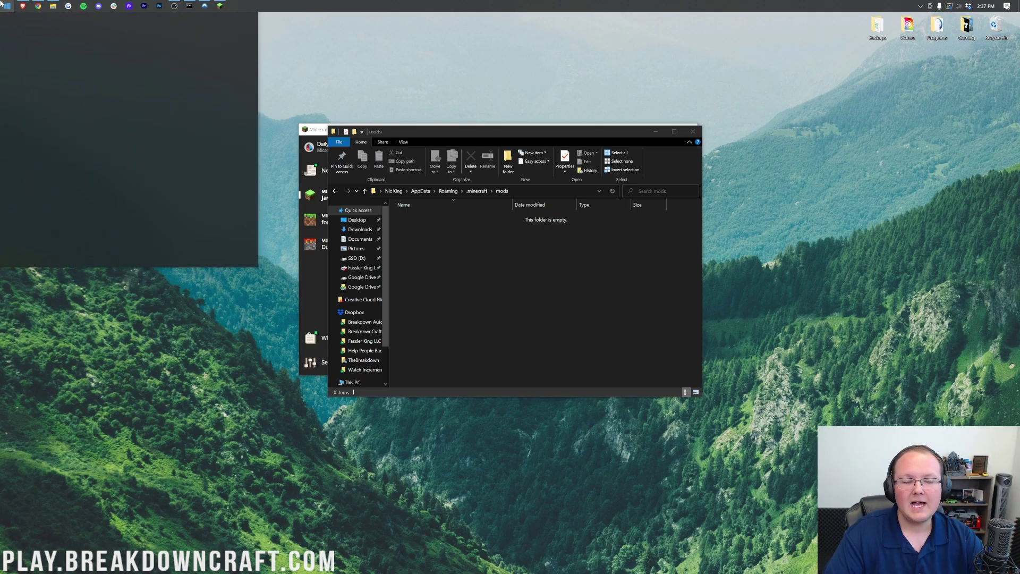
pyautogui.write('downloads')
pyautogui.press('Return')
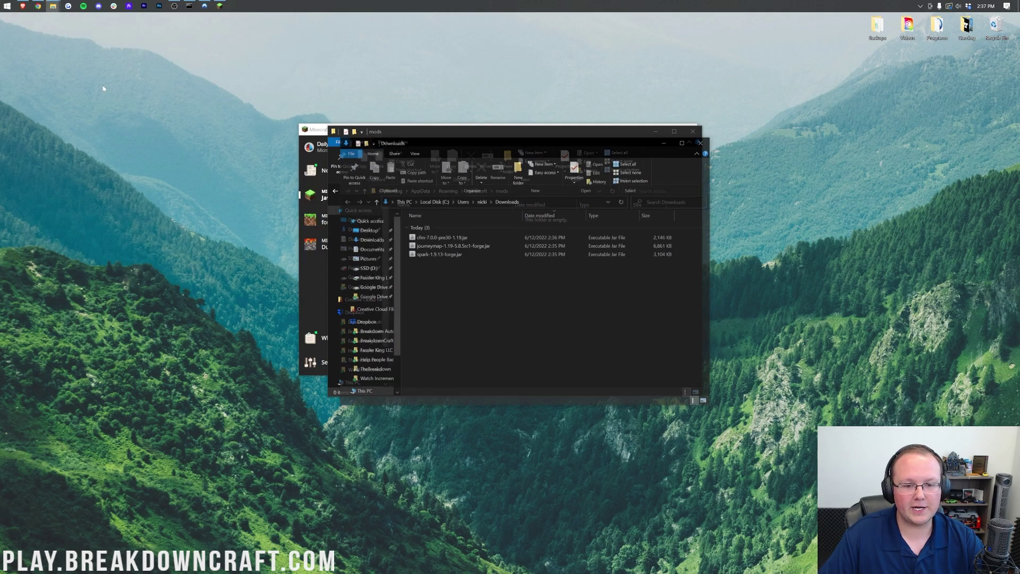
pyautogui.click(446, 238)
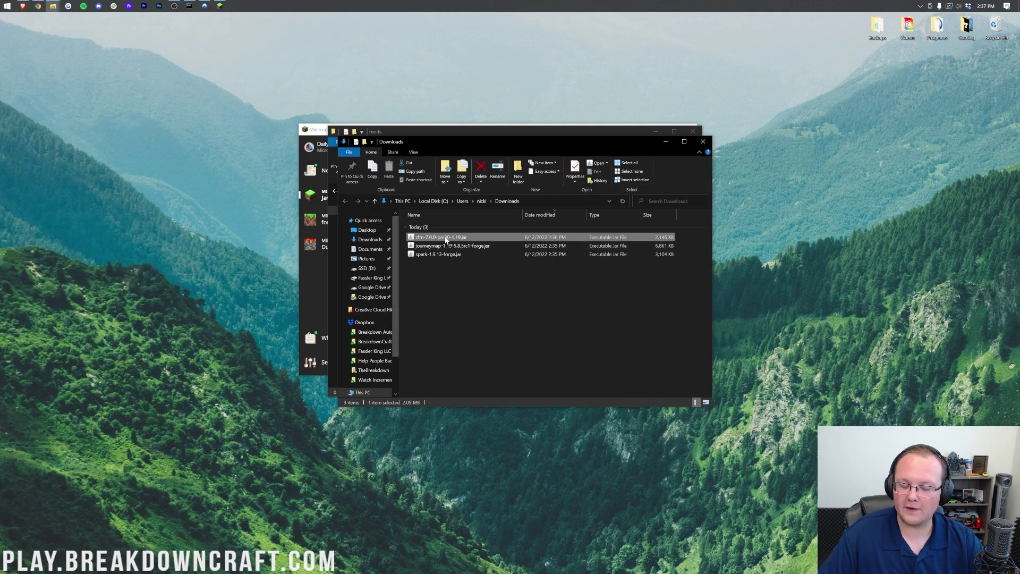
pyautogui.keyDown('shift'); pyautogui.click(431, 255); pyautogui.keyUp('shift')
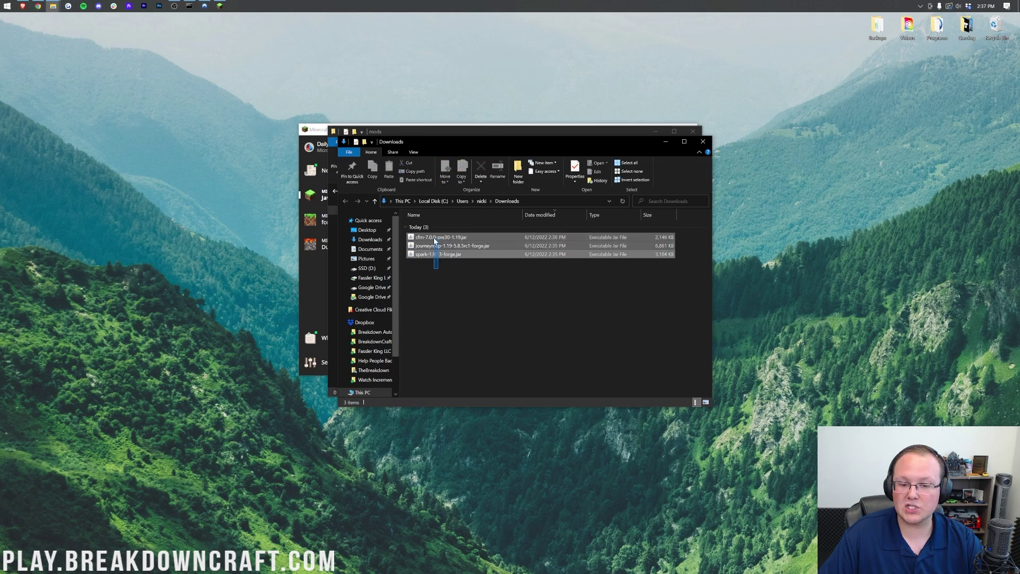
pyautogui.moveTo(430, 255); pyautogui.dragTo(165, 112)
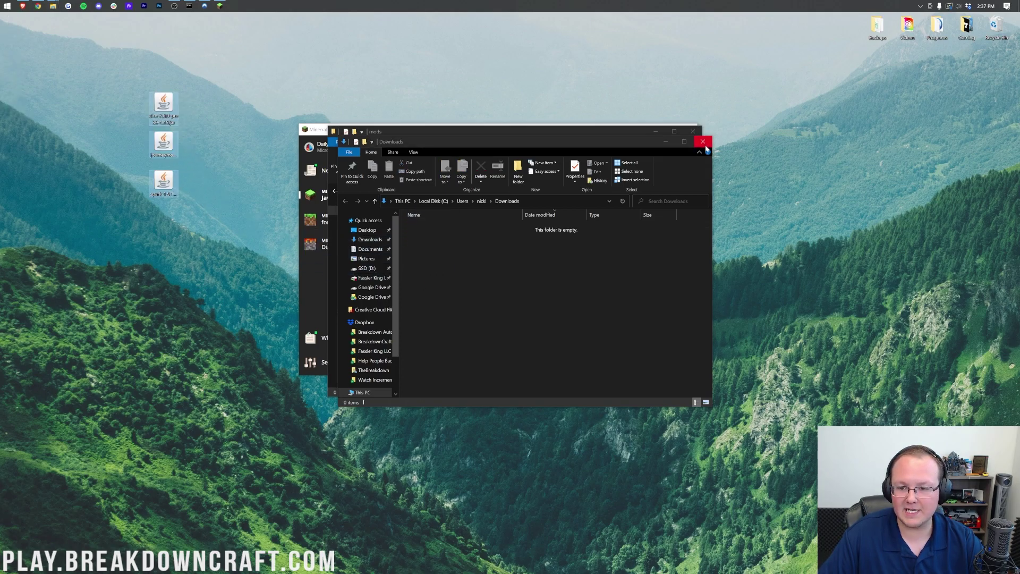
pyautogui.click(703, 142)
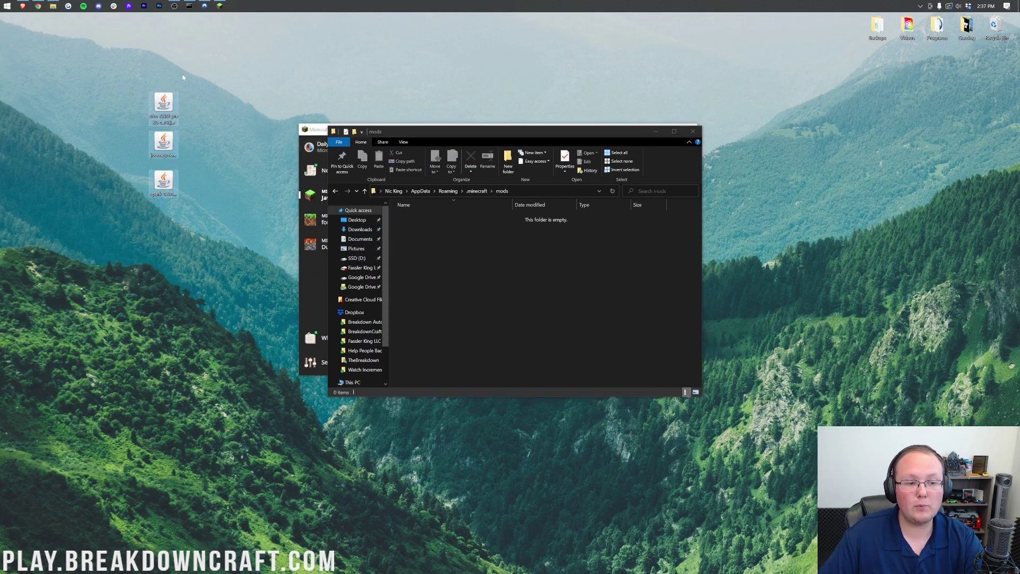
# Copy the three mod jar files from the desktop into the client's .minecraft mods folder.
pyautogui.moveTo(183, 77); pyautogui.dragTo(158, 238)
pyautogui.click(157, 238)
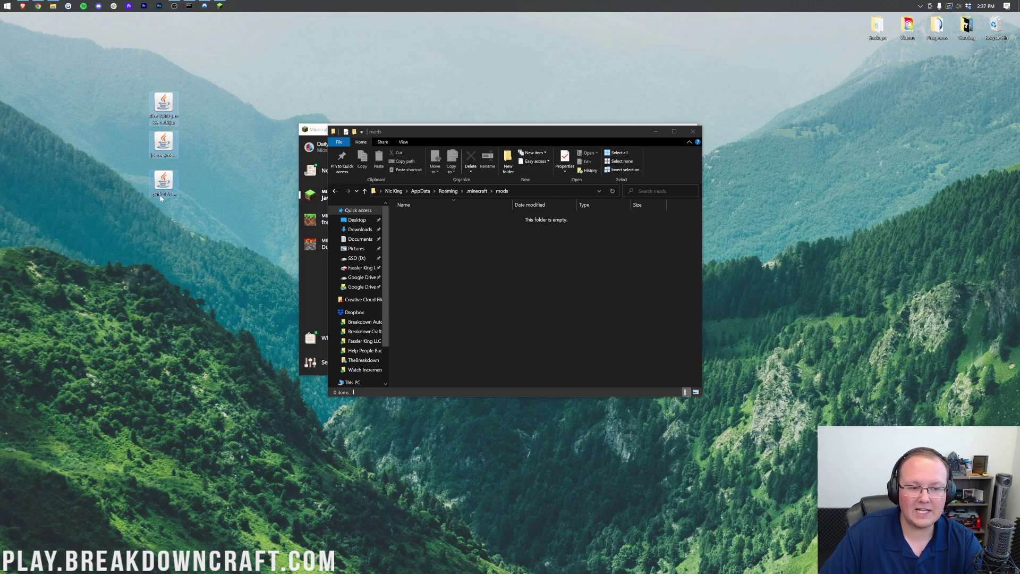
pyautogui.rightClick(168, 116)
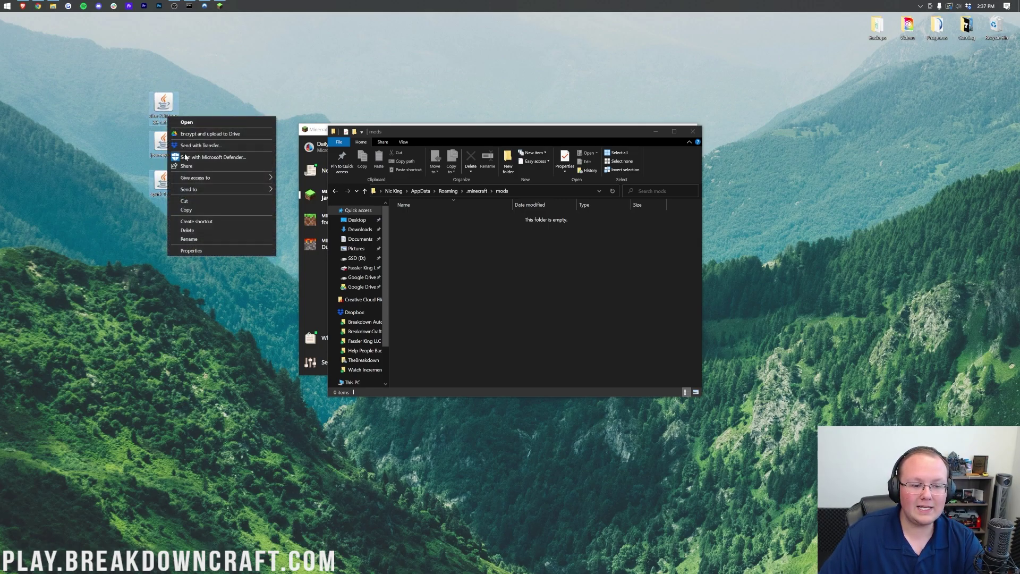
pyautogui.click(202, 210)
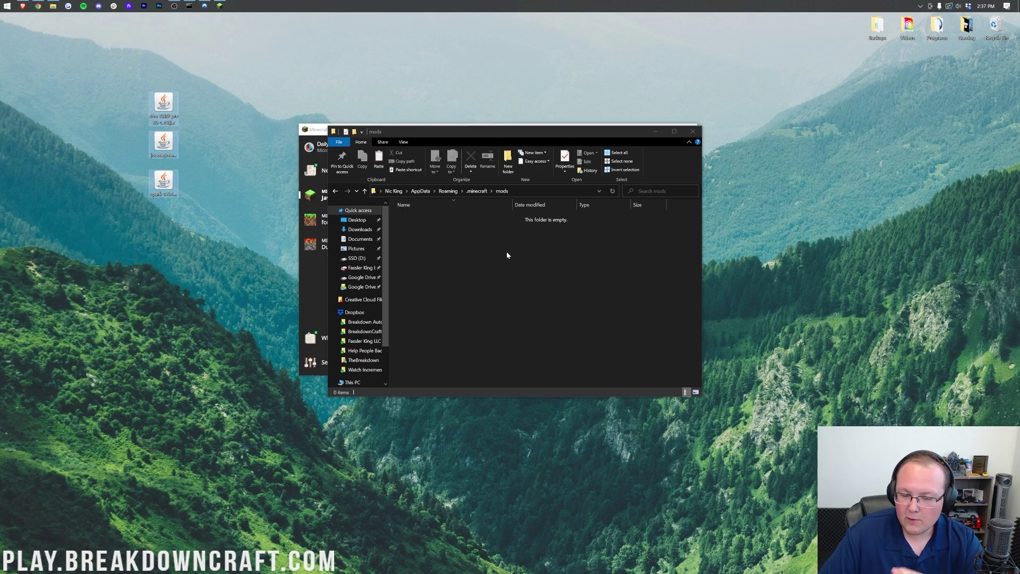
pyautogui.rightClick(476, 258)
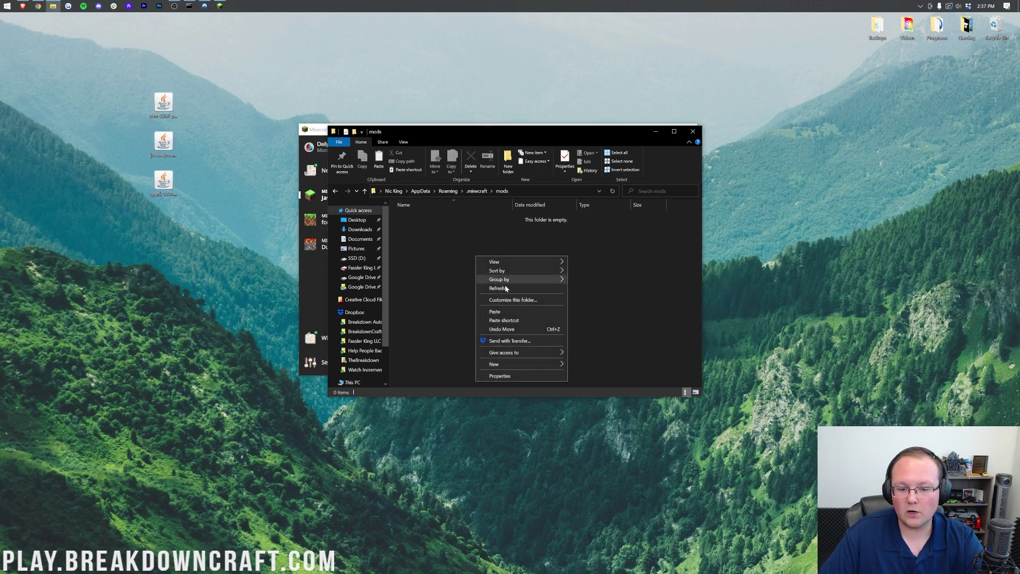
pyautogui.click(531, 312)
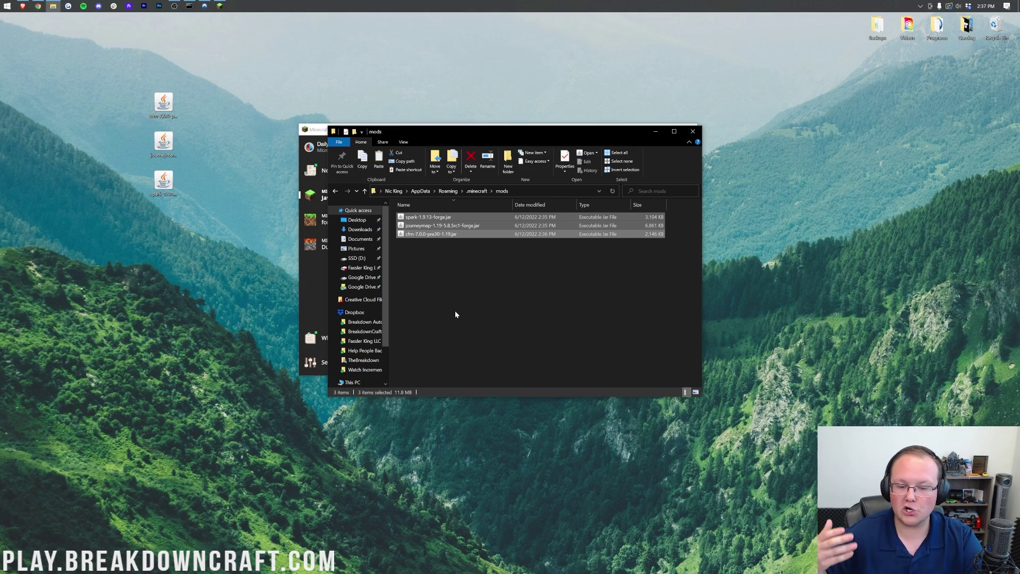
pyautogui.click(483, 279)
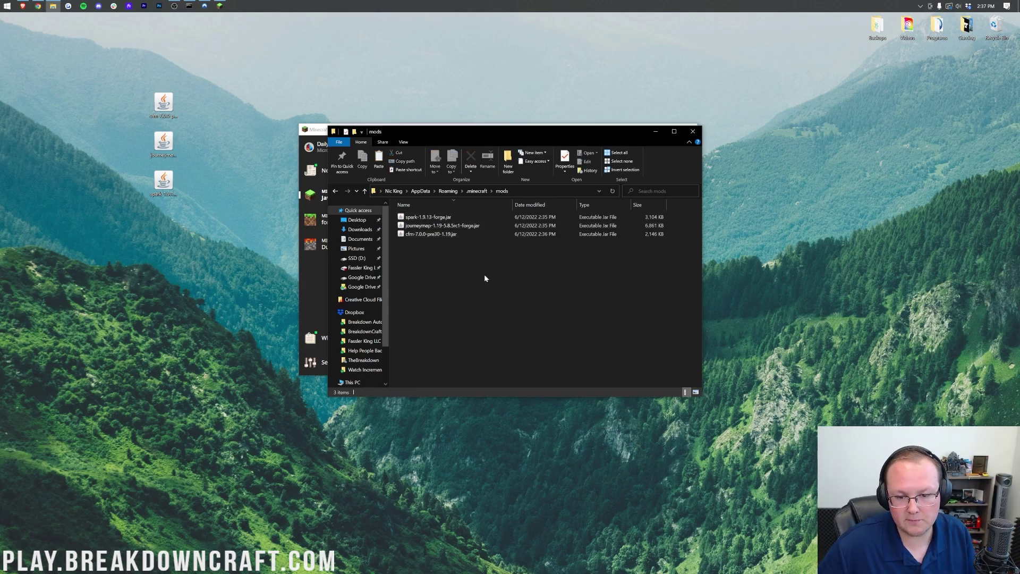
# Close the client's mods folder window, and minimize the Minecraft Launcher after returning it to its Play page.
pyautogui.click(691, 132)
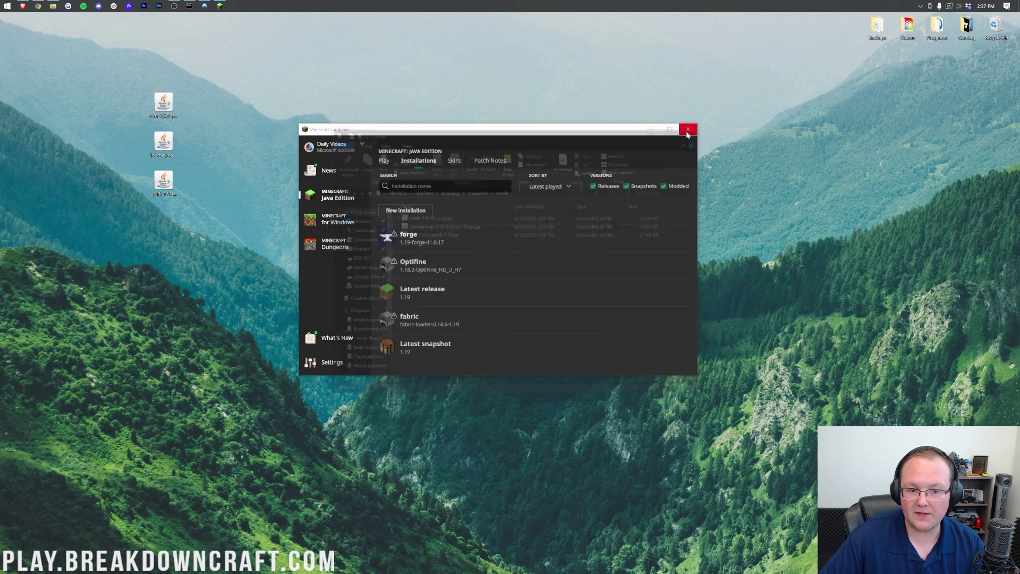
pyautogui.click(384, 160)
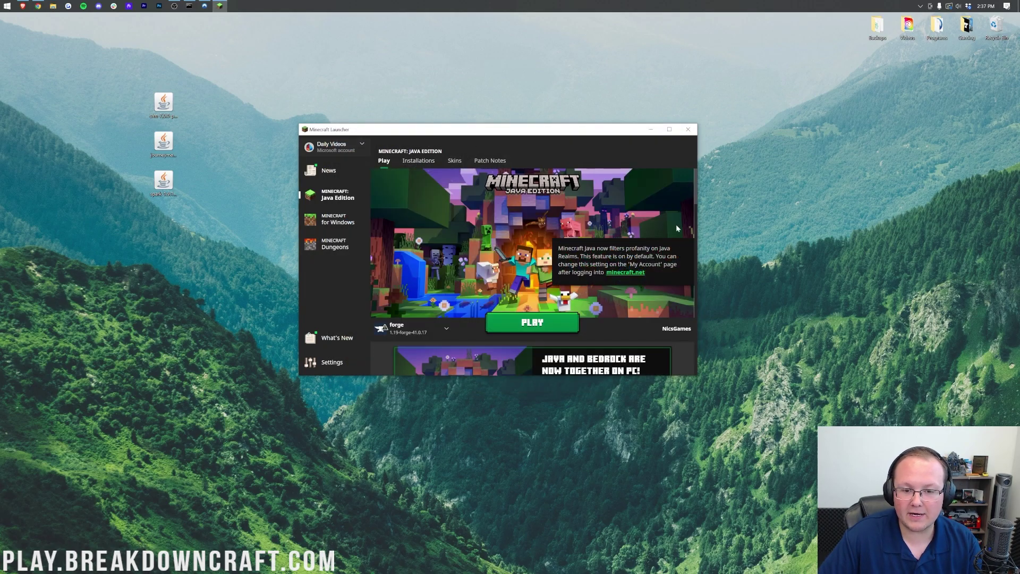
pyautogui.click(650, 129)
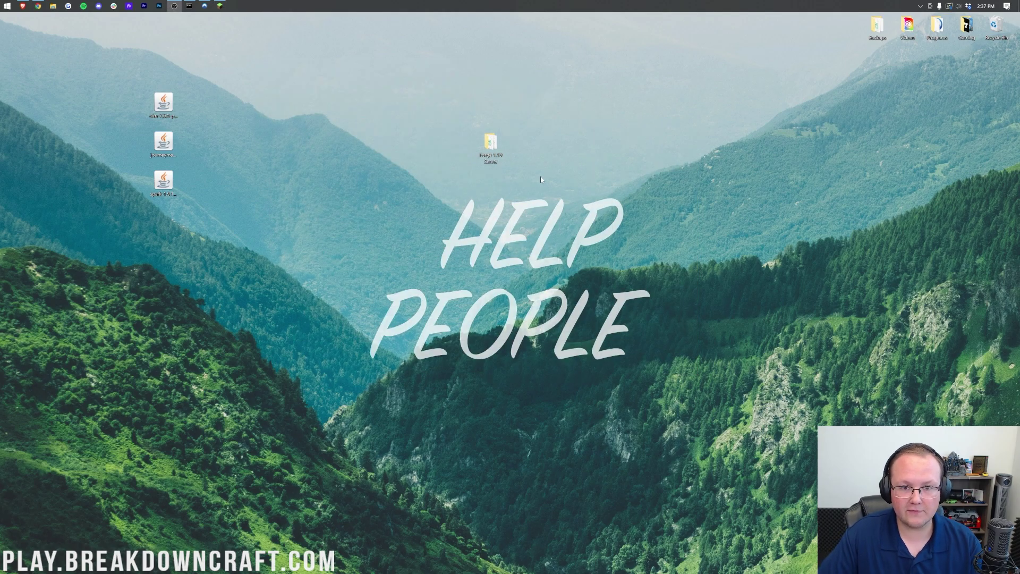
# Open the mods folder of the Forge 1.19 Server and move the three mod jar files from the desktop into it.
pyautogui.doubleClick(488, 146)
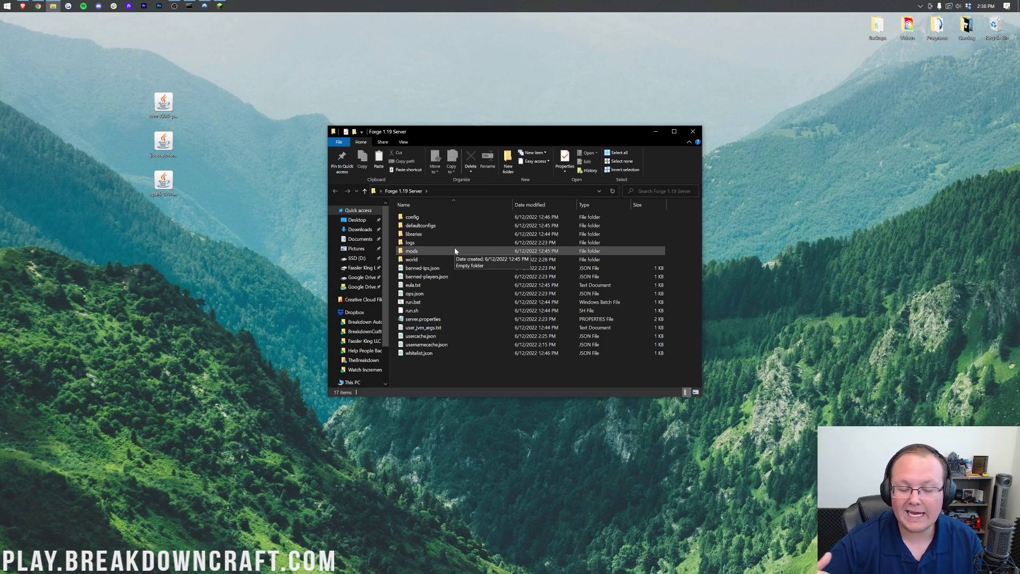
pyautogui.doubleClick(455, 251)
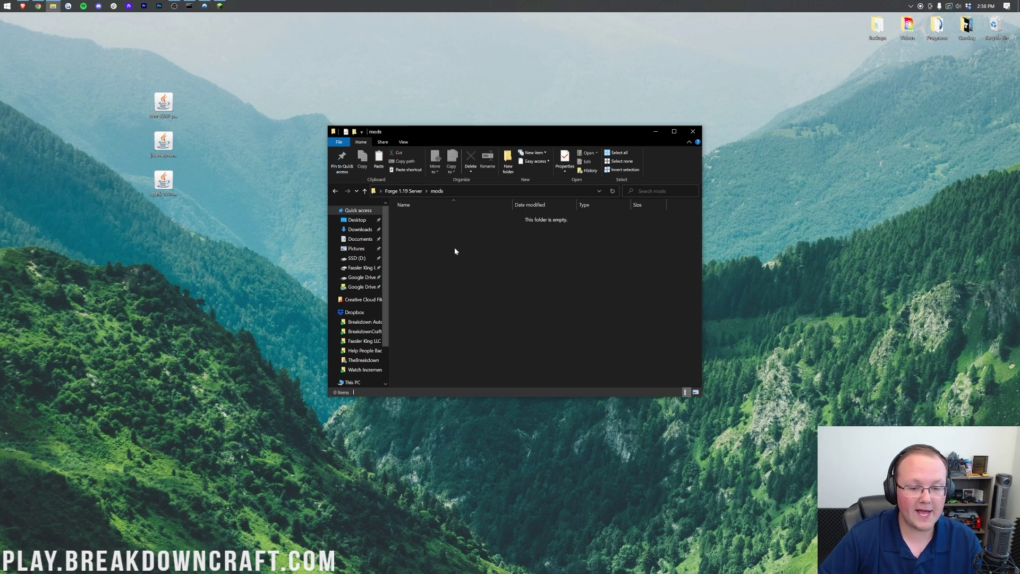
pyautogui.moveTo(197, 85); pyautogui.dragTo(474, 276)
pyautogui.click(158, 181)
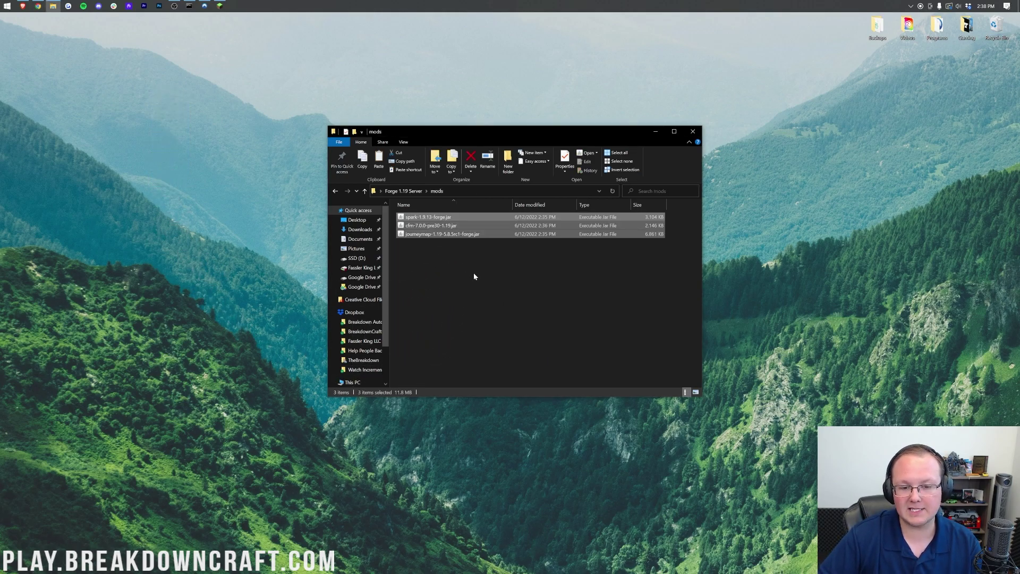
# Start the server with run.bat from the Forge 1.19 Server folder, and close the folder window.
pyautogui.click(405, 192)
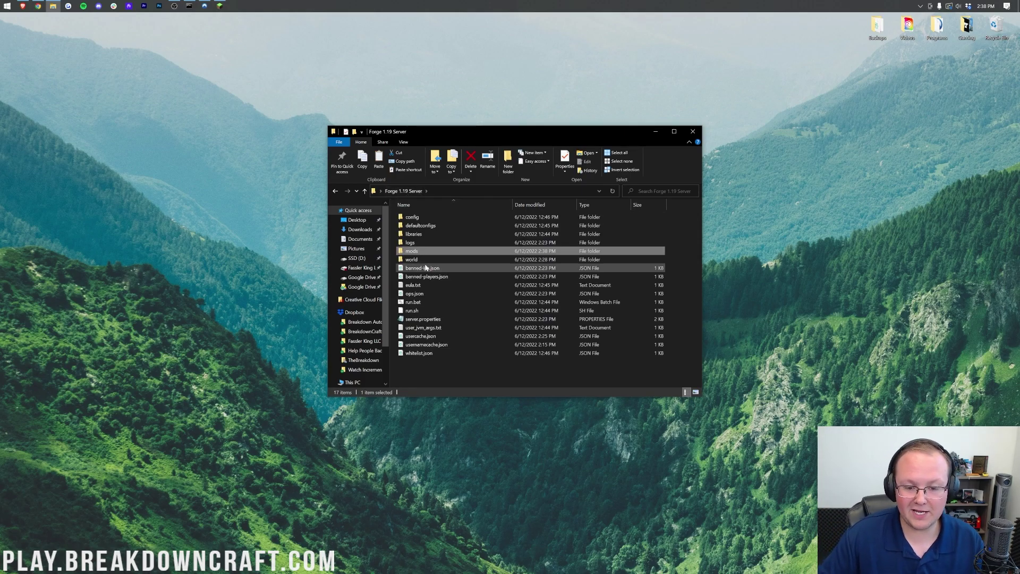
pyautogui.click(421, 302)
pyautogui.doubleClick(421, 302)
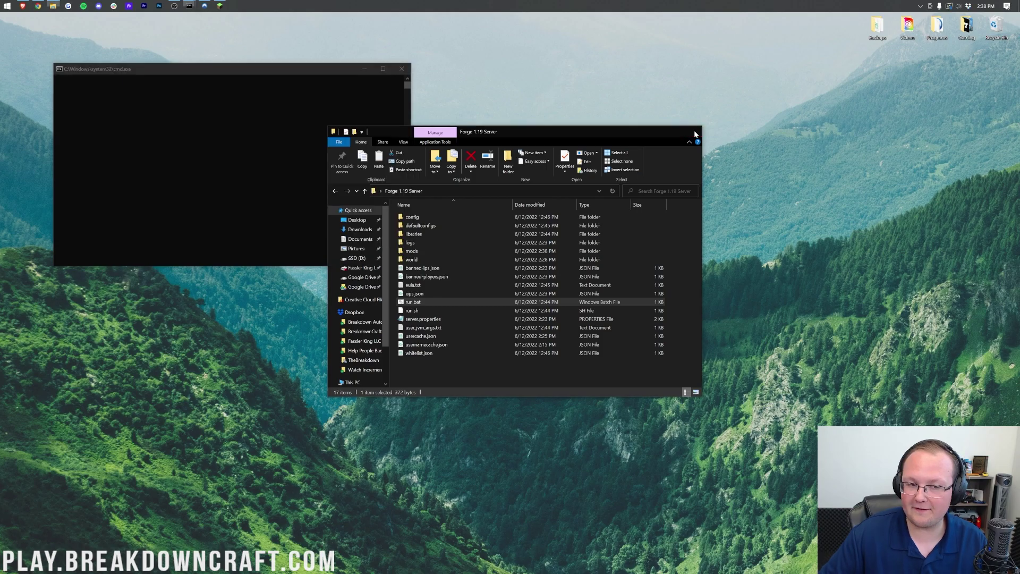
pyautogui.click(693, 131)
# Launch the forge 1.19-forge-41.0.17 installation from the Minecraft Launcher, accepting the modified-installation warning.
pyautogui.click(224, 4)
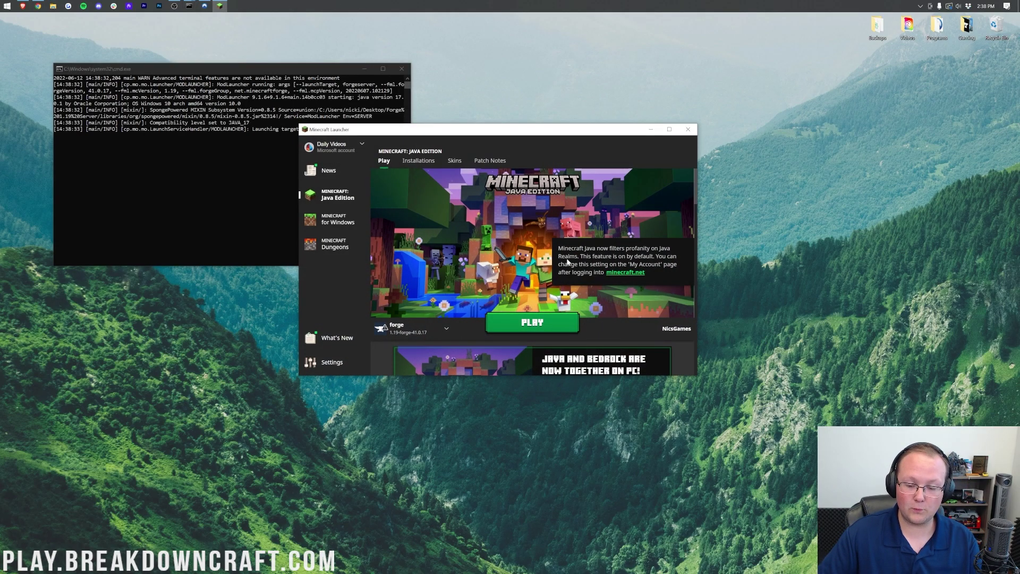
pyautogui.click(533, 322)
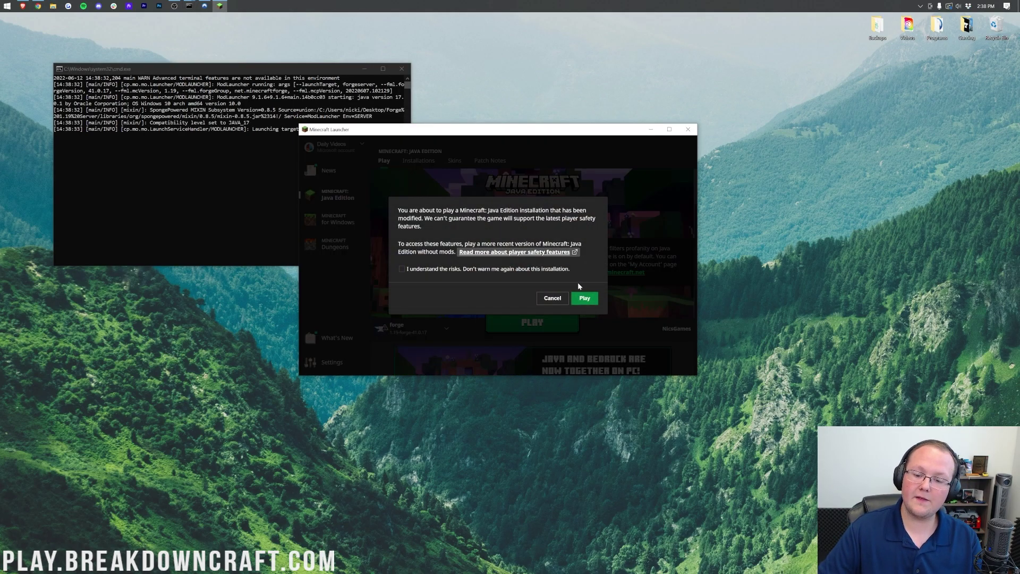
pyautogui.click(585, 298)
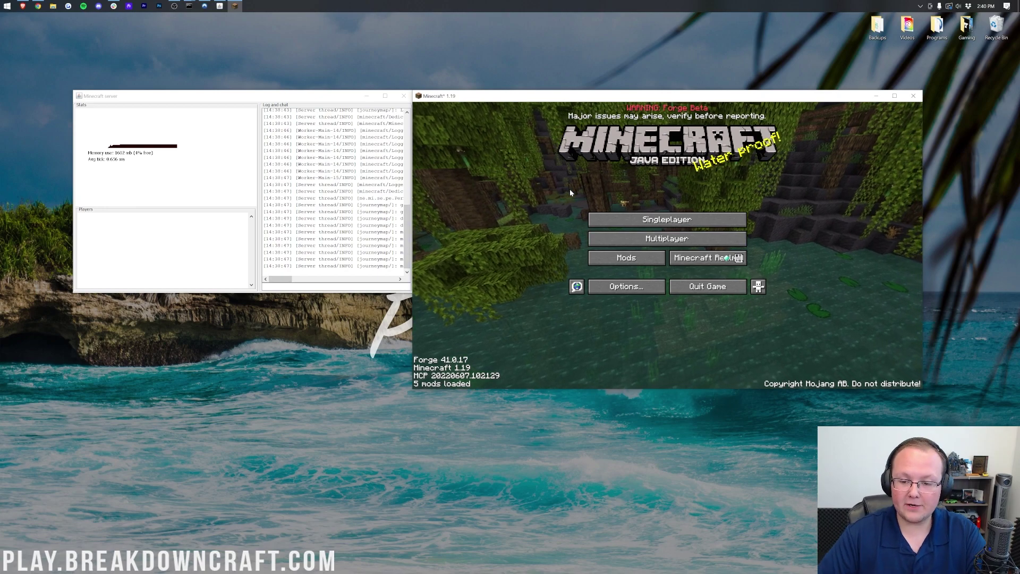
# Join the multiplayer server at the address localhost through a direct connection.
pyautogui.click(621, 240)
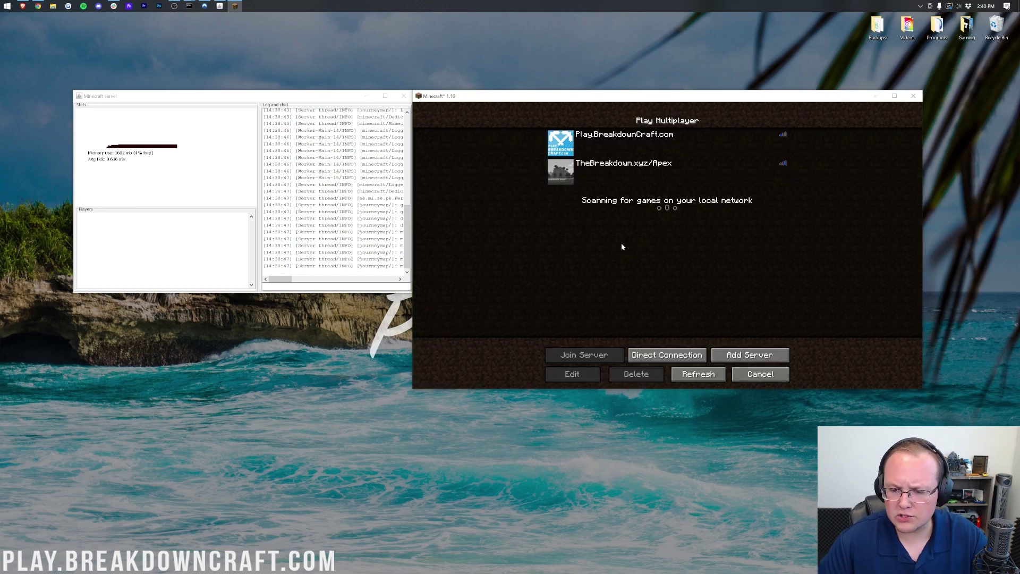
pyautogui.click(667, 355)
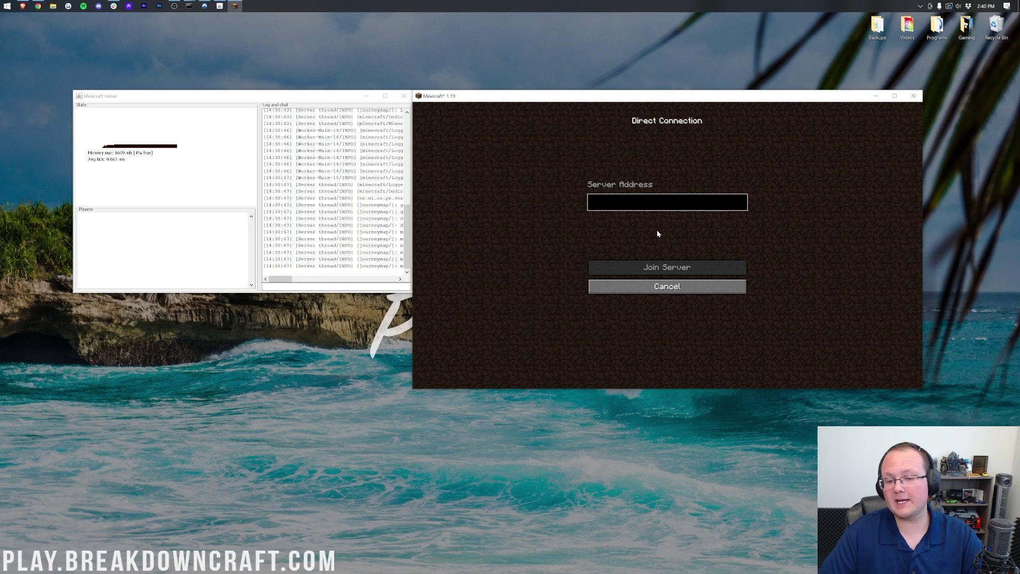
pyautogui.write('localhost')
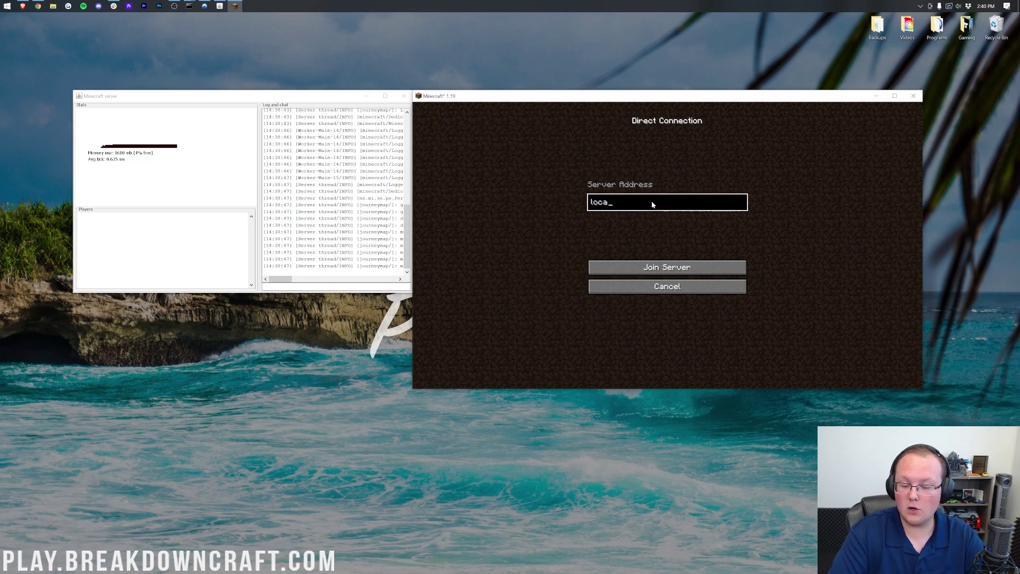
pyautogui.click(638, 268)
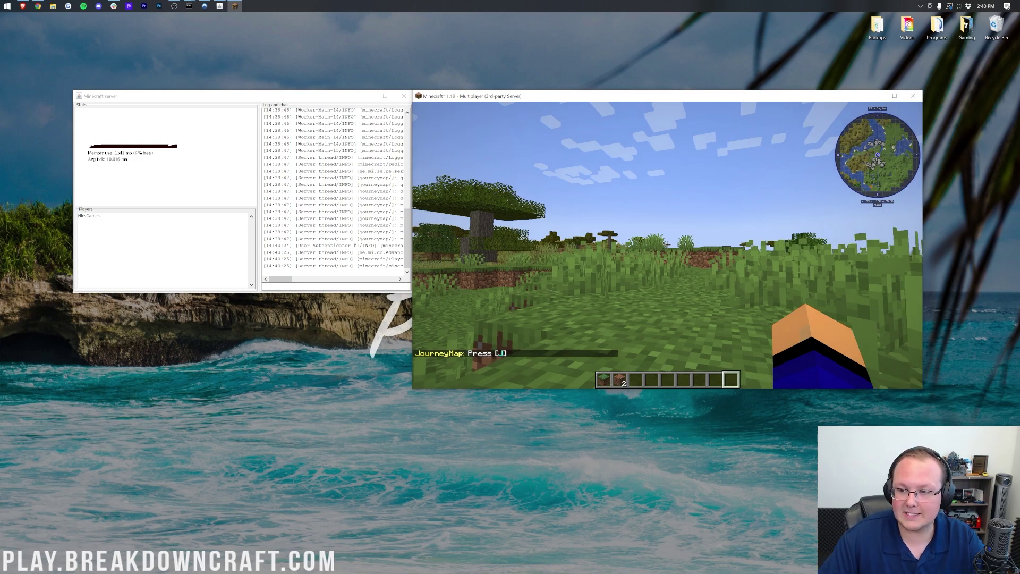
# View JourneyMap's full-screen map after dismissing its About page, and return to the game.
pyautogui.press('w')
pyautogui.press('j')
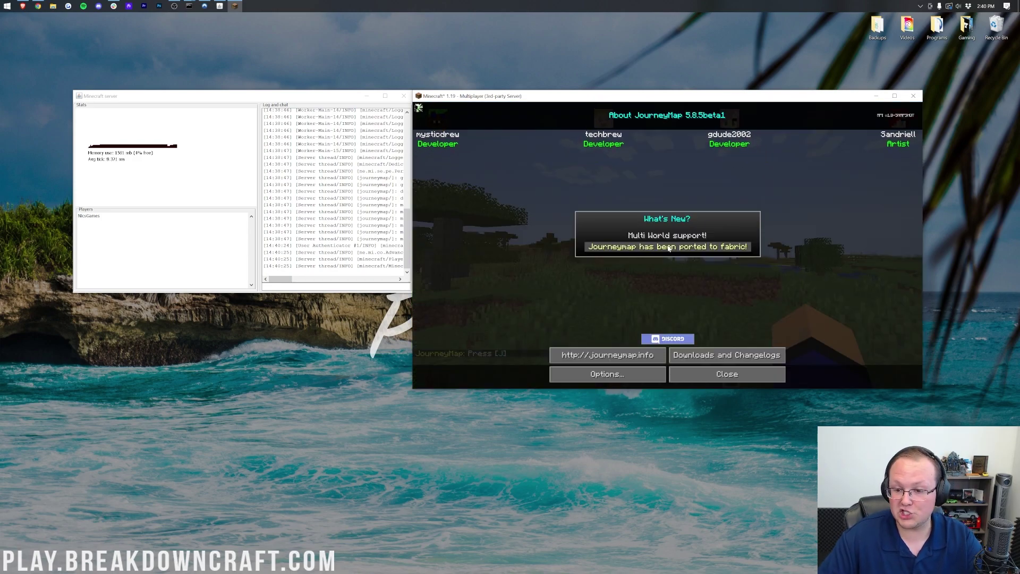
pyautogui.click(732, 379)
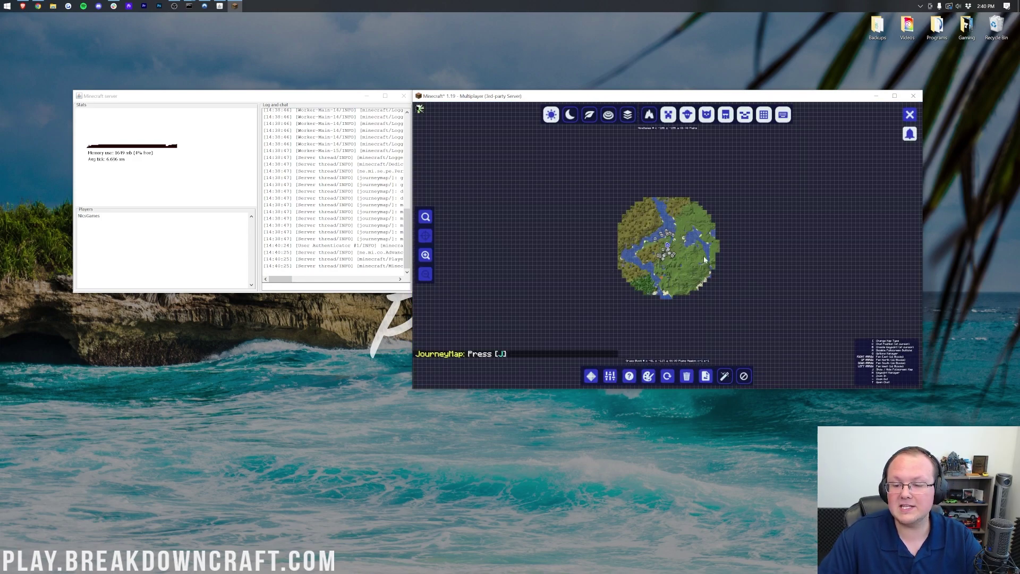
pyautogui.press('j')
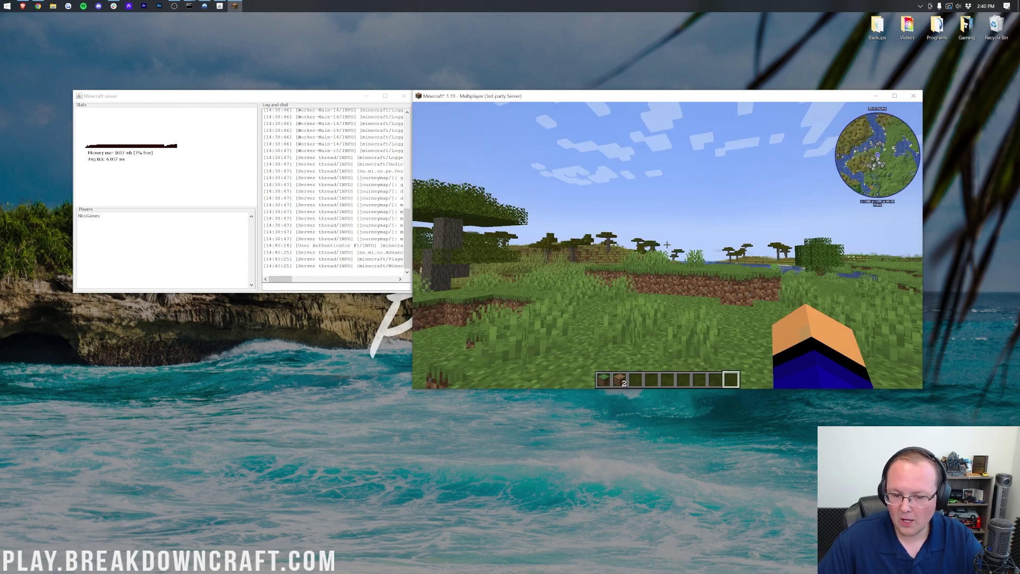
# Start the Spark profiler by running the command /spark profiler --start.
pyautogui.press('w')
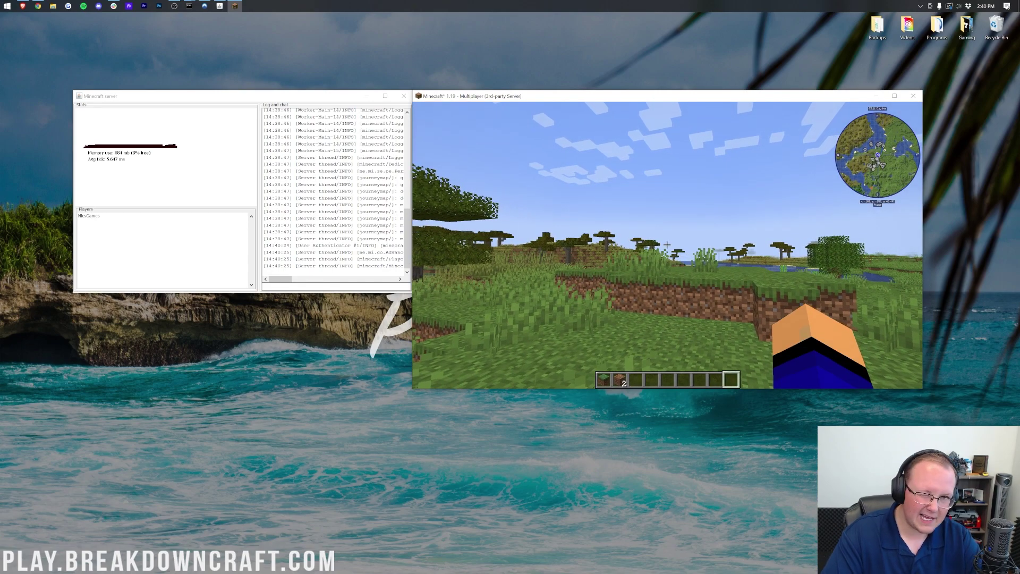
pyautogui.press('/')
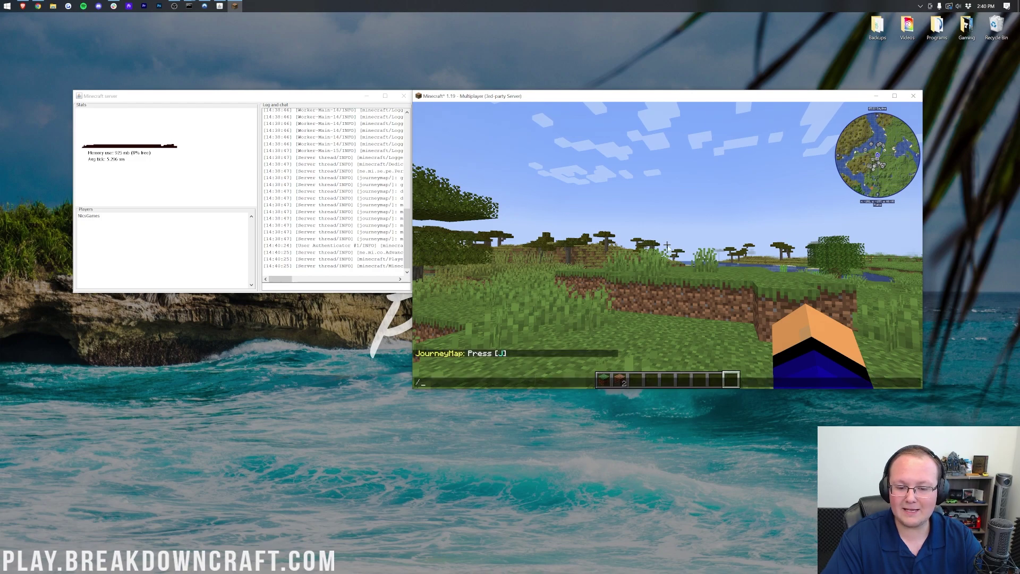
pyautogui.write('spark profiler ')
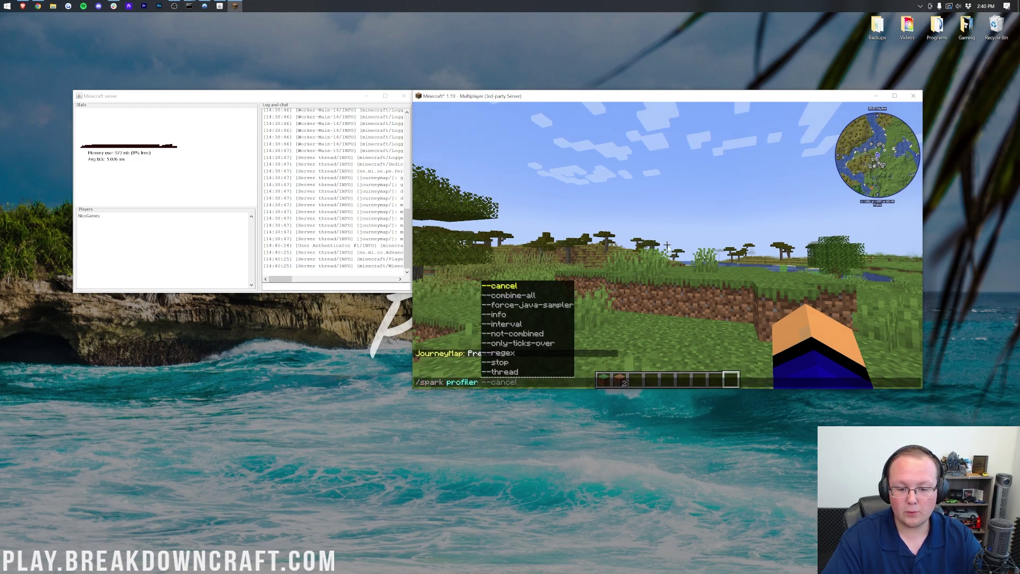
pyautogui.write('start')
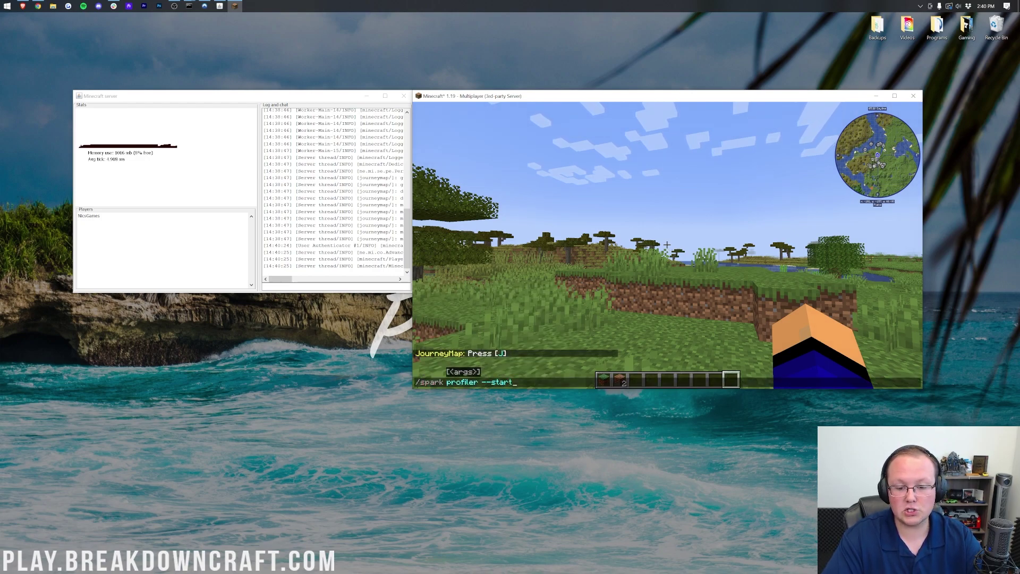
pyautogui.press('Return')
# Take an Oak Table from the MrCrayfish's Furniture Mod items in the creative inventory and place several on the grass.
pyautogui.press('w')
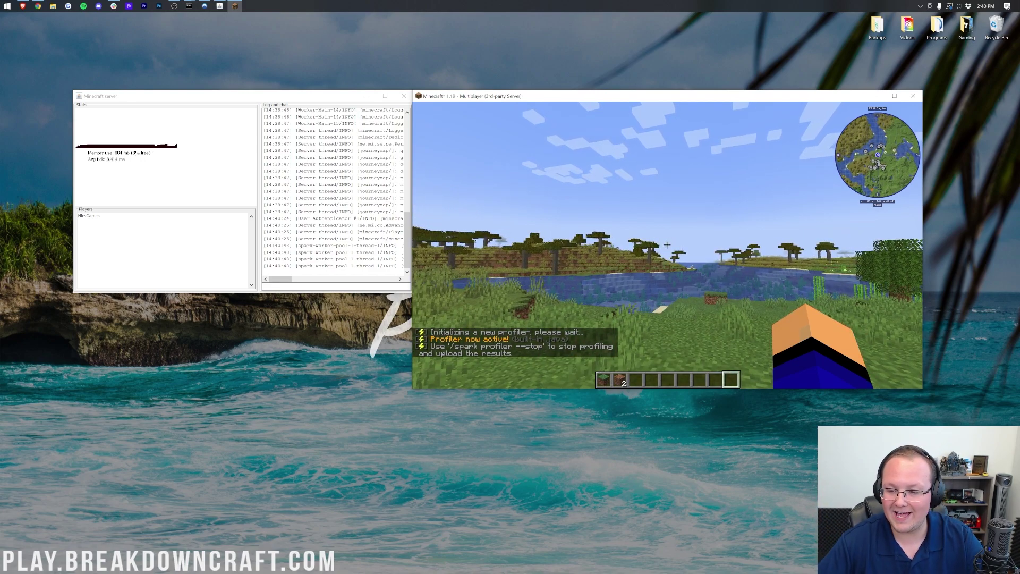
pyautogui.press('w')
pyautogui.press('e')
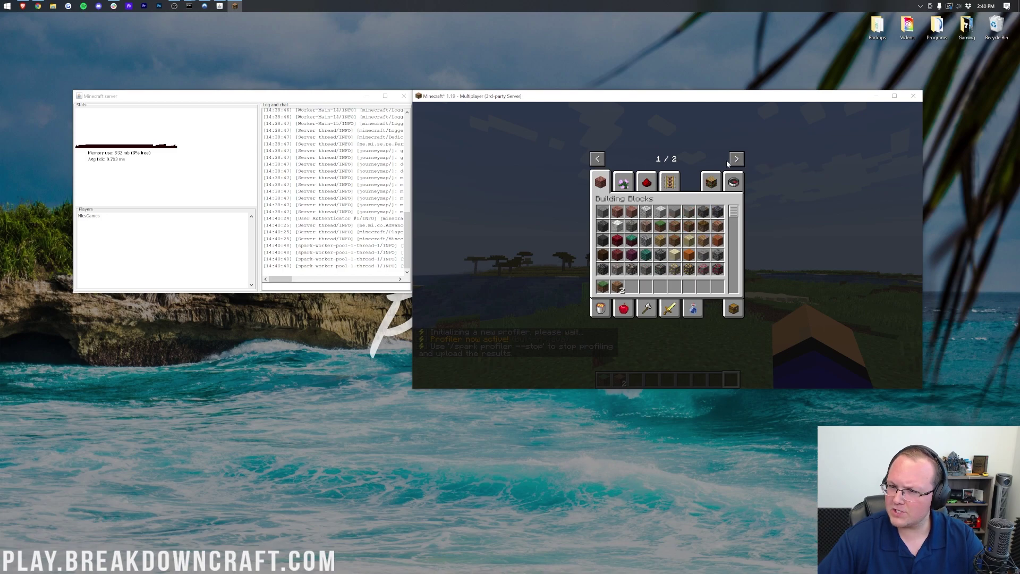
pyautogui.click(735, 160)
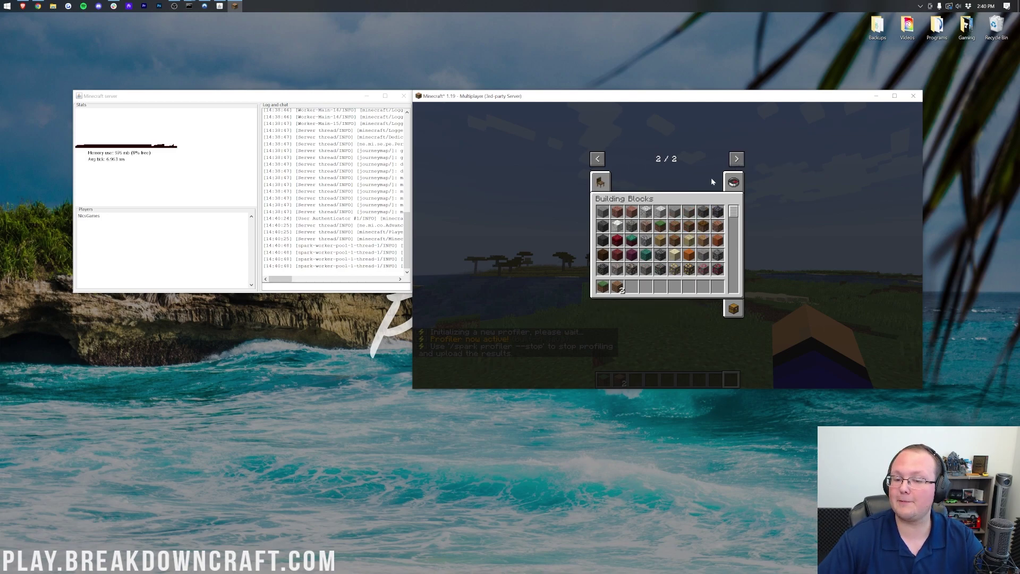
pyautogui.click(600, 182)
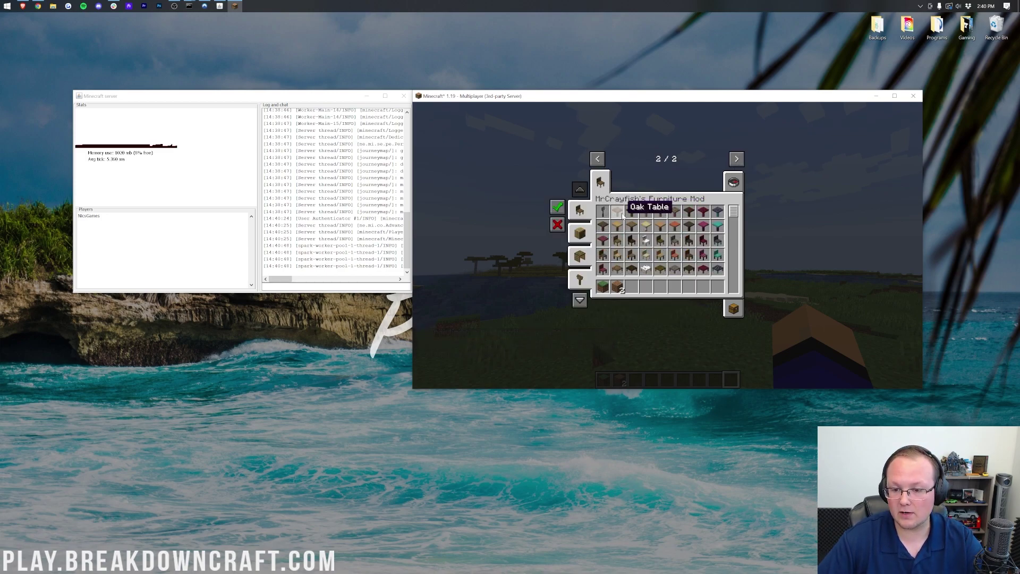
pyautogui.press('e')
pyautogui.press('4')
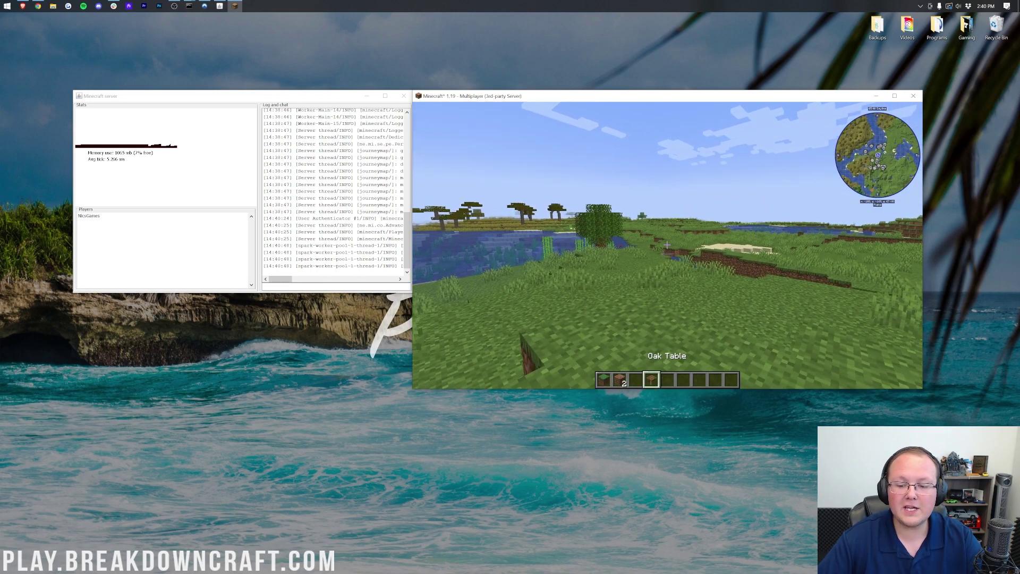
pyautogui.rightClick(667, 244)
pyautogui.rightClick(667, 245)
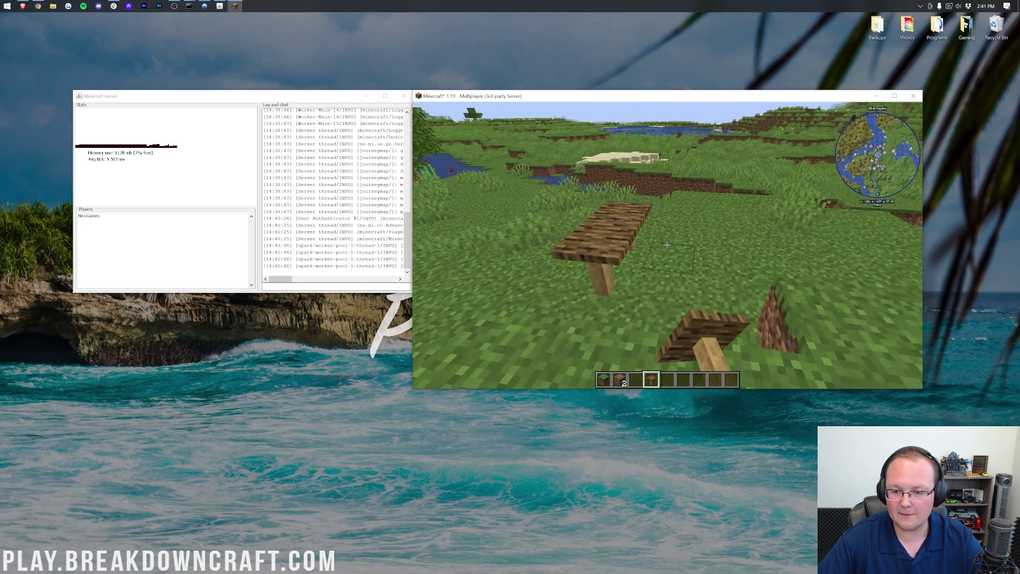
pyautogui.rightClick(667, 244)
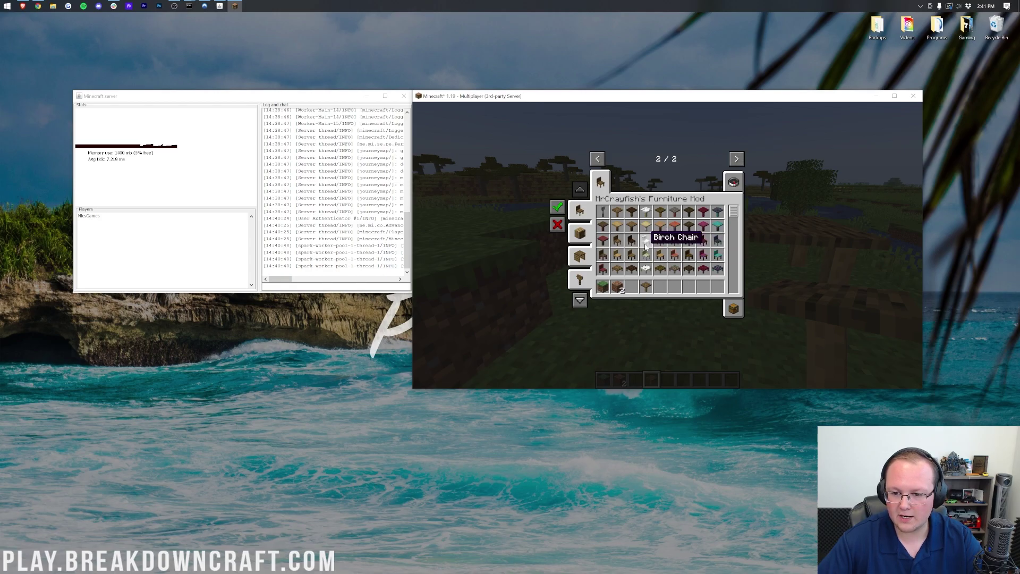
# Add the Birch Chair to the hotbar and place birch chairs around the joined oak tables.
pyautogui.scroll(-1, 667, 244)
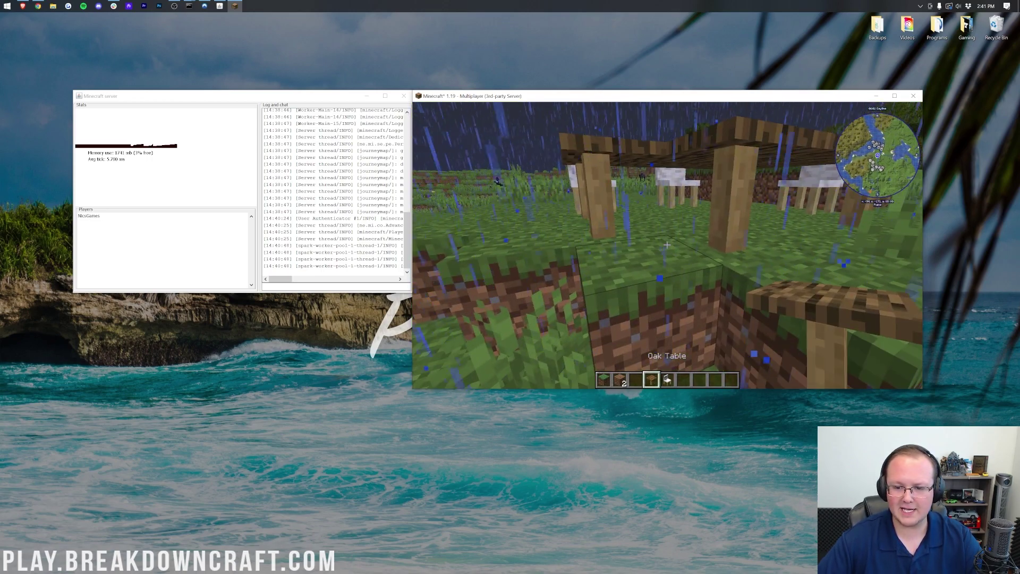
pyautogui.click(667, 245)
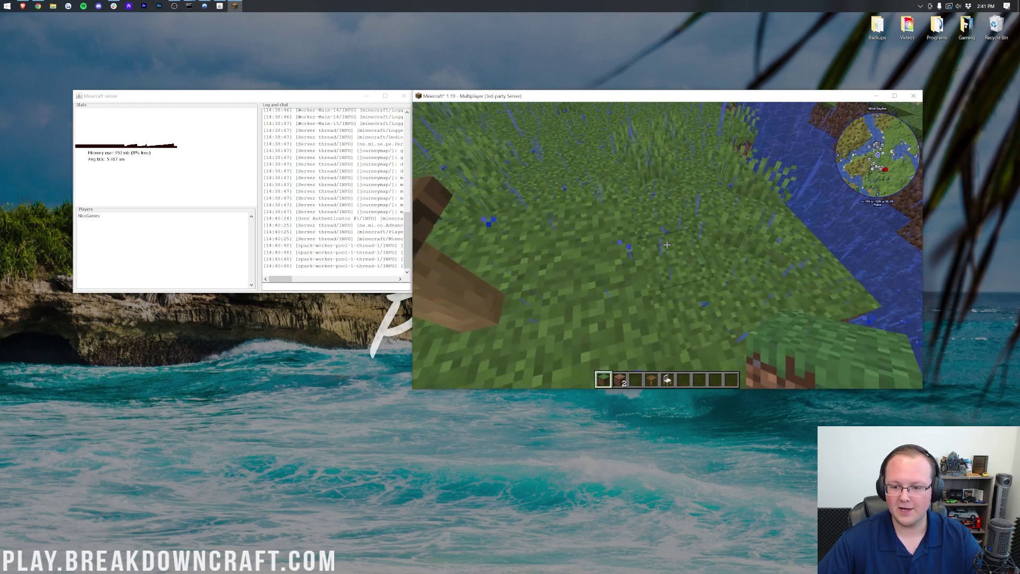
pyautogui.press('5')
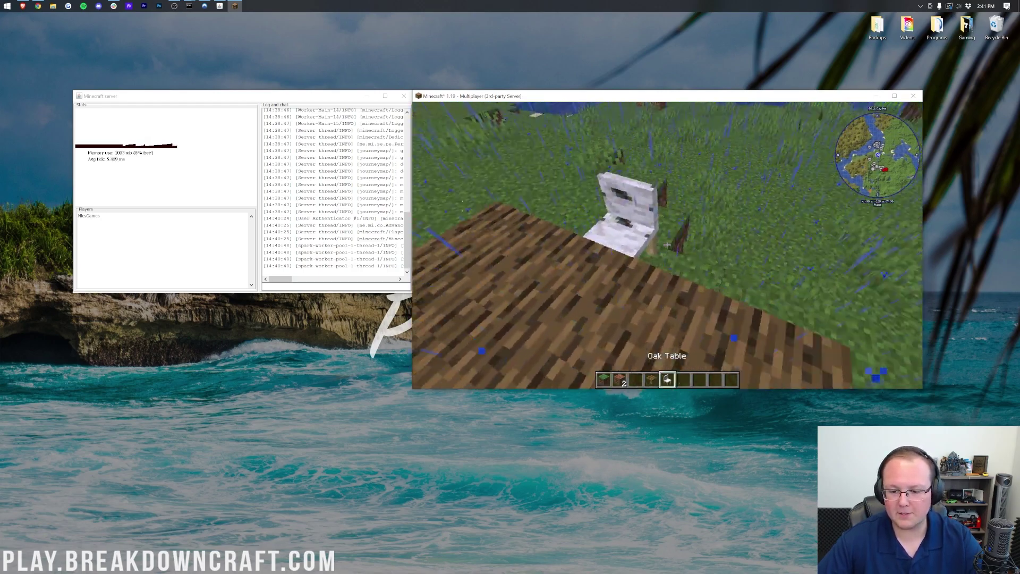
pyautogui.rightClick(667, 245)
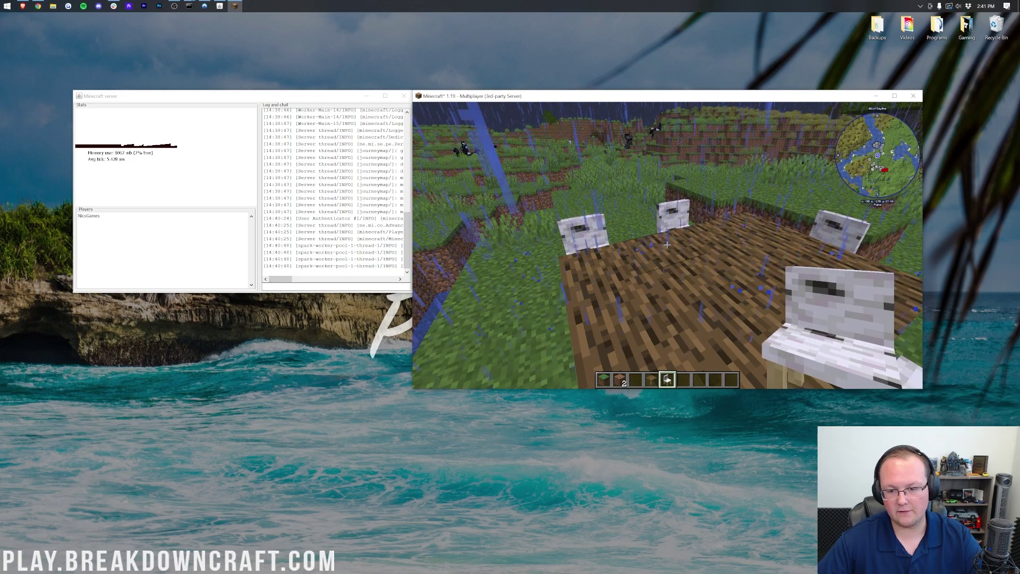
pyautogui.press('4')
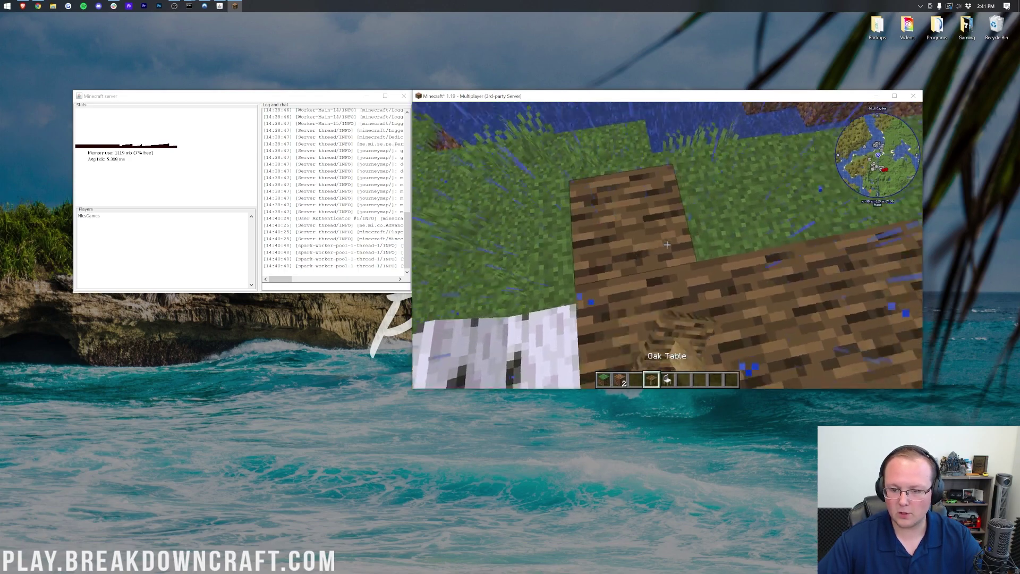
pyautogui.press('5')
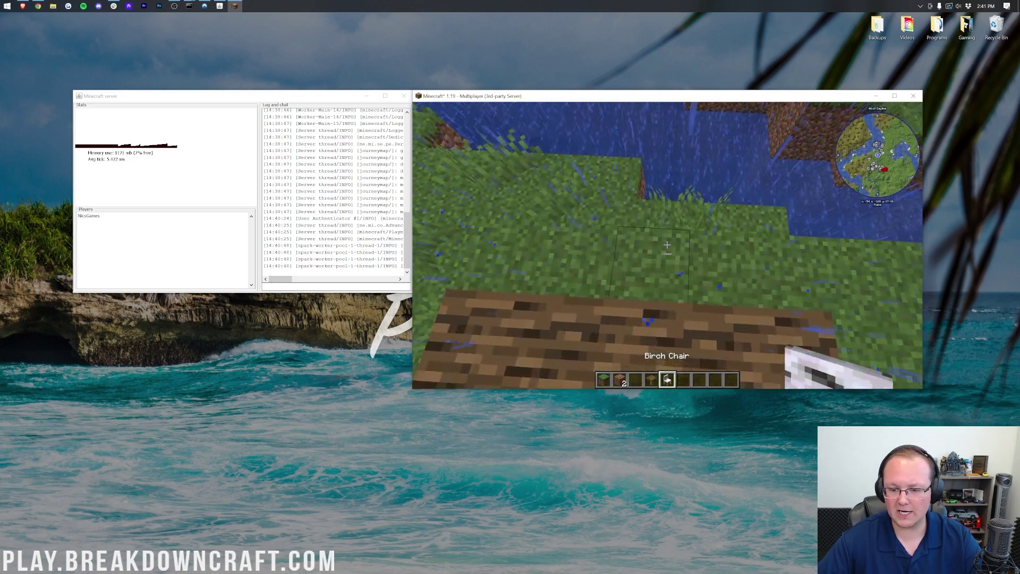
pyautogui.rightClick(667, 245)
# Stop profiling and upload the results by running the command /spark profiler --stop.
pyautogui.press('/')
pyautogui.write('sparkc')
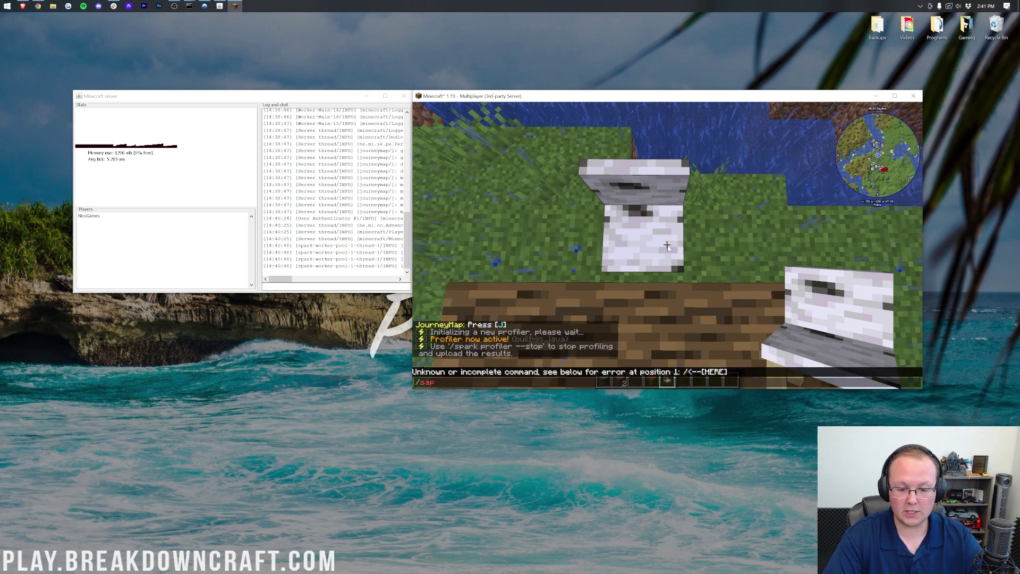
pyautogui.press('BackSpace')
pyautogui.write('profiler --stop')
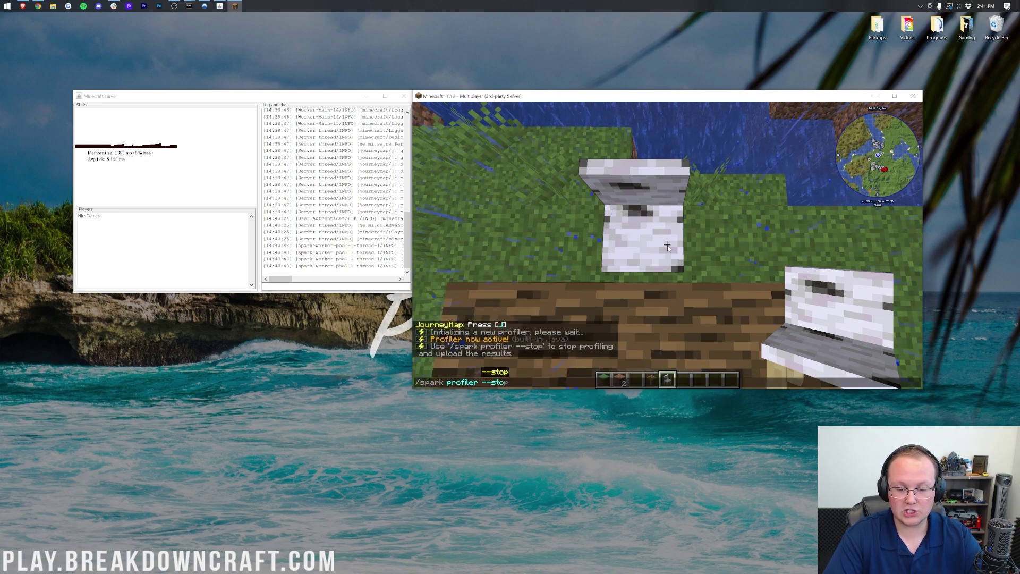
pyautogui.press('Return')
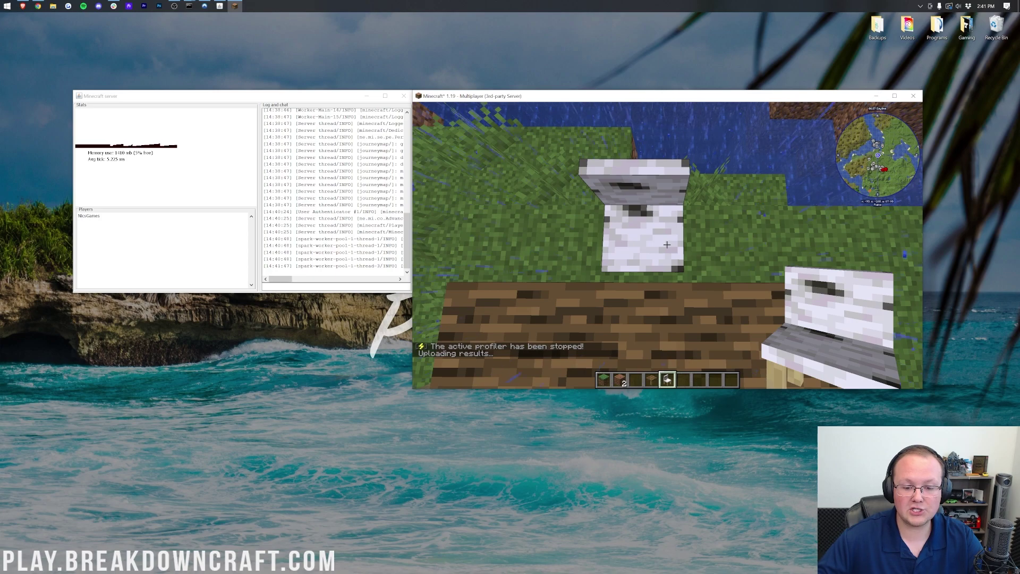
# Open the profiler results link from the chat in the web browser, accepting the website confirmation.
pyautogui.press('t')
pyautogui.click(479, 353)
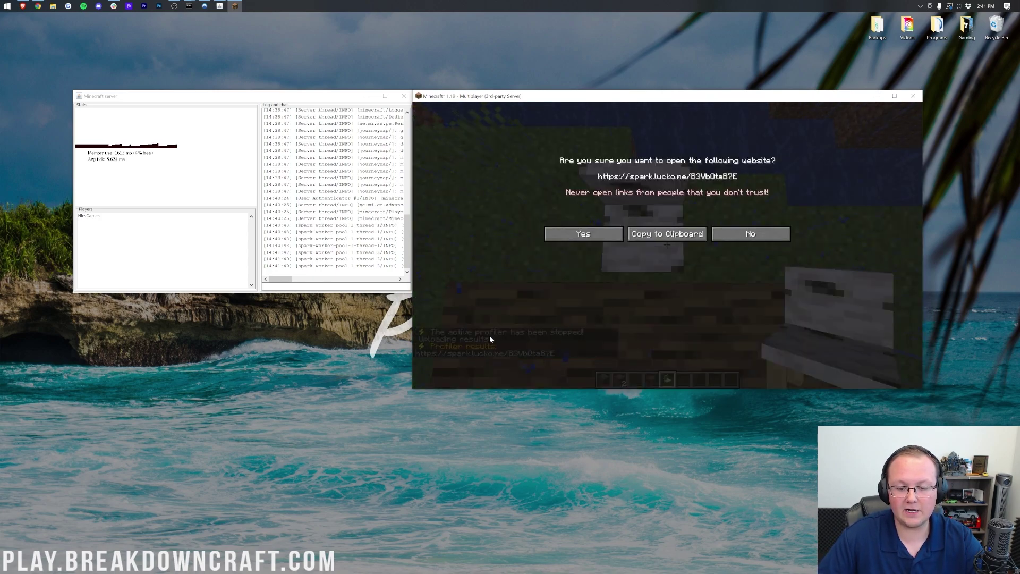
pyautogui.click(581, 236)
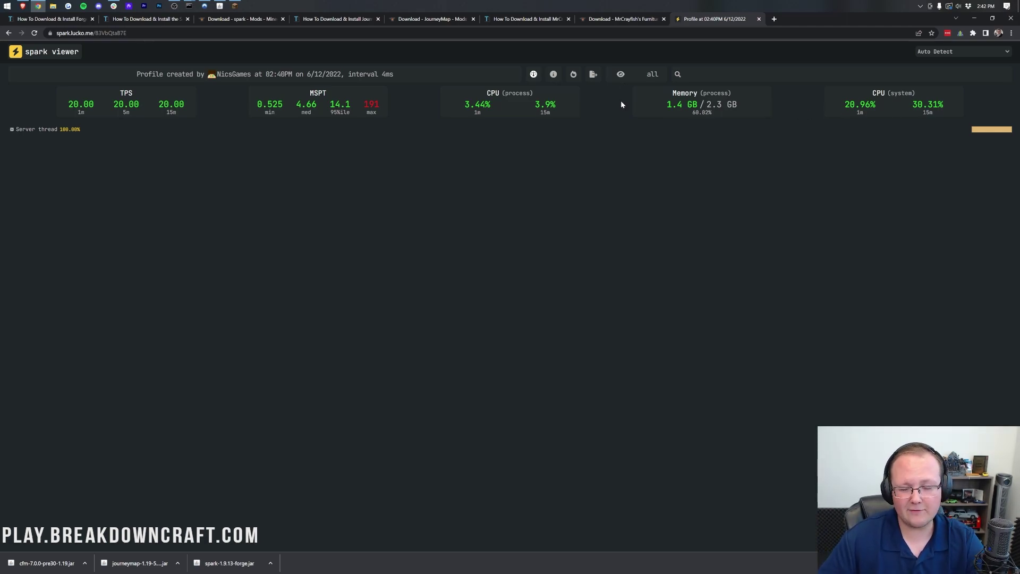
# Examine the Server thread's profile by expanding its call tree through MinecraftServer.waitUntilNextTick() and the calls beneath it.
pyautogui.click(20, 129)
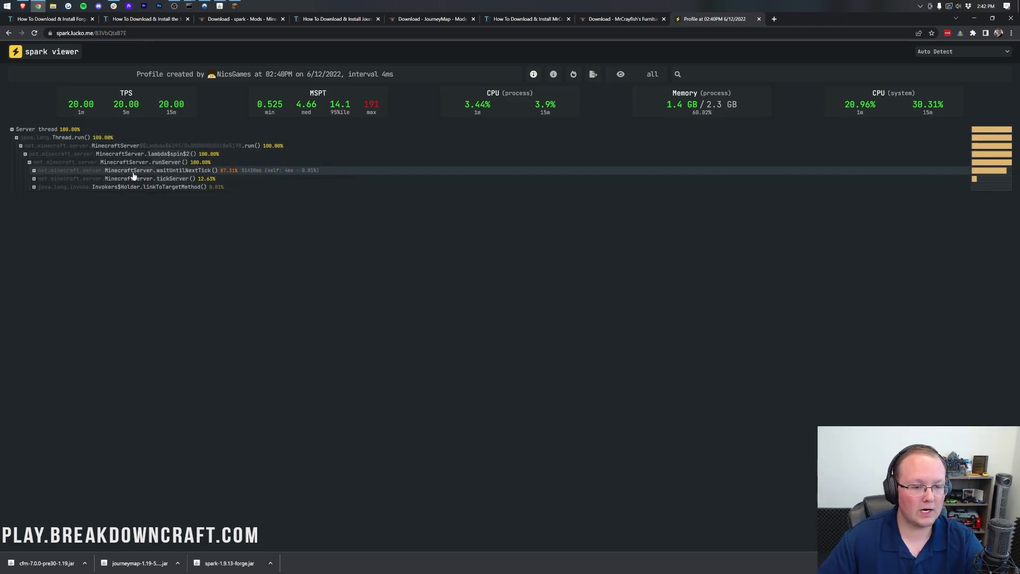
pyautogui.click(132, 173)
pyautogui.click(144, 179)
pyautogui.click(148, 188)
pyautogui.click(150, 196)
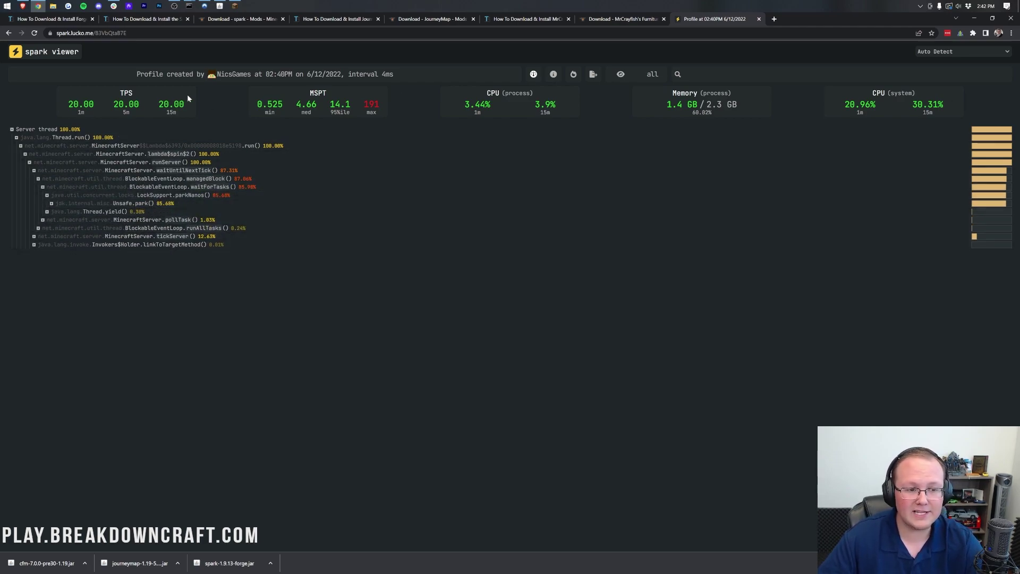
# Minimize the browser, return to the Minecraft game and open JourneyMap's full-screen map.
pyautogui.click(975, 18)
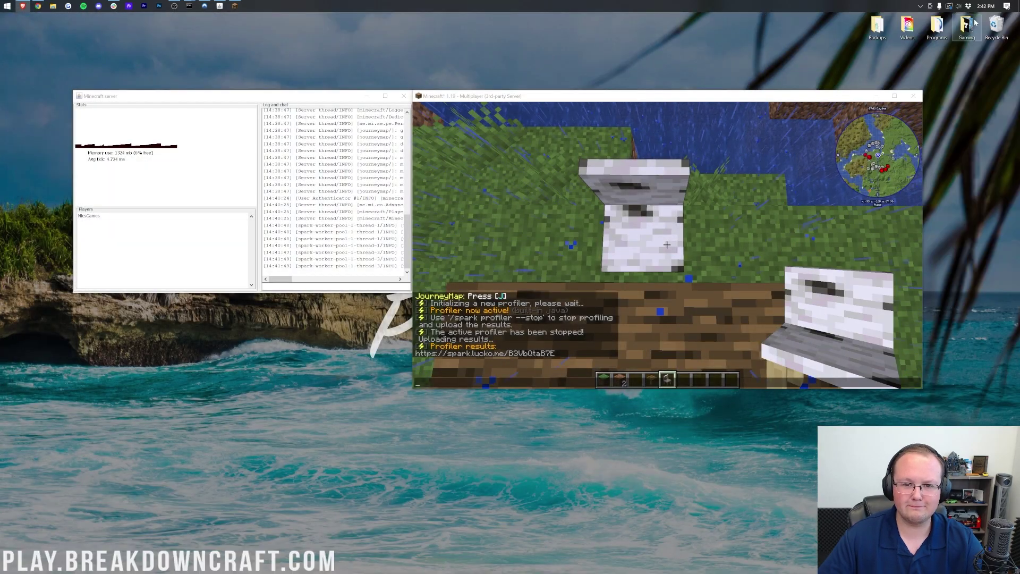
pyautogui.click(616, 215)
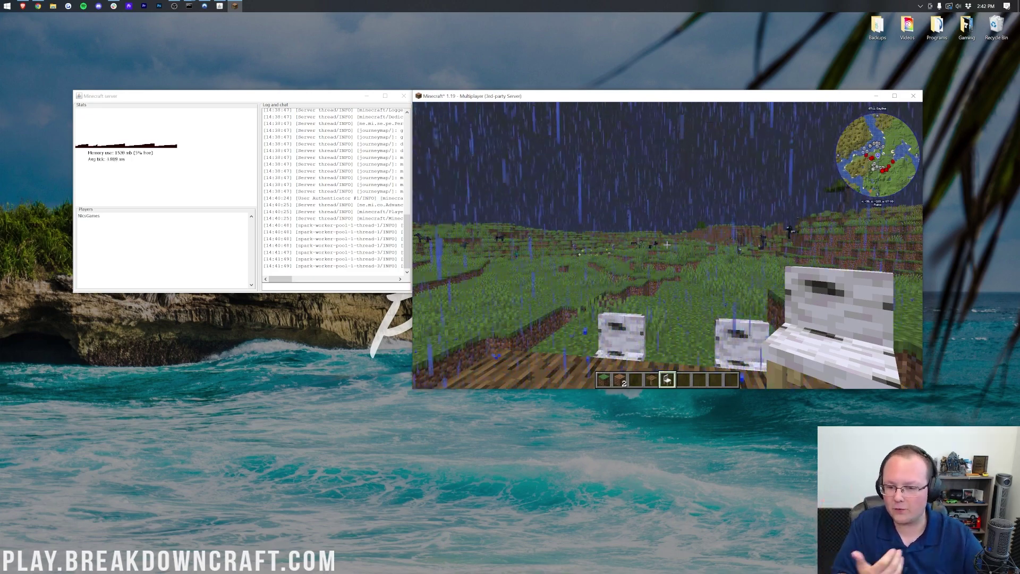
pyautogui.press('j')
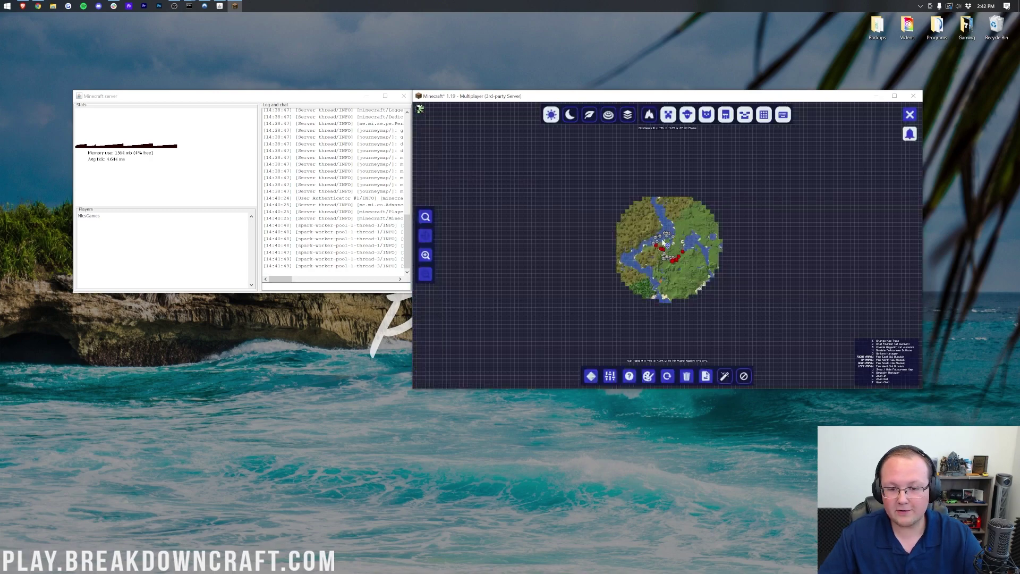